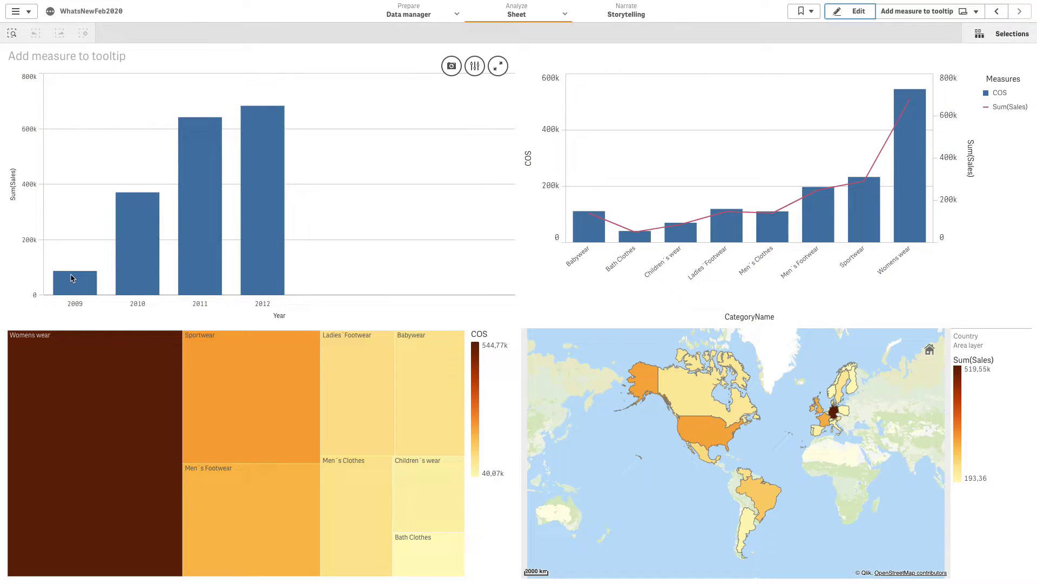
# - Place a bar chart at the sheet's top left showing Sum(Sales) by Year
pyautogui.moveTo(98, 278)
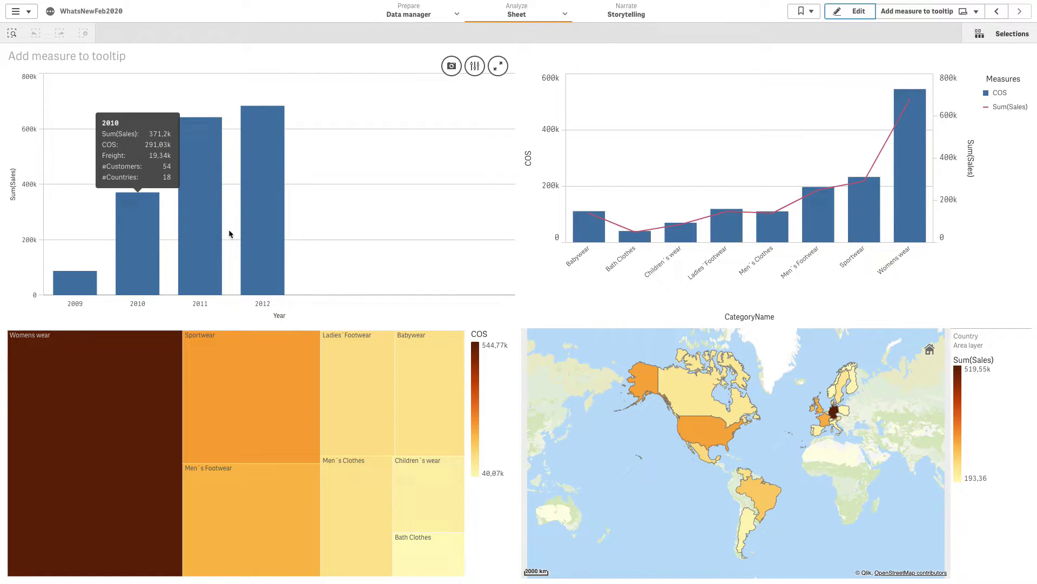
pyautogui.moveTo(265, 231)
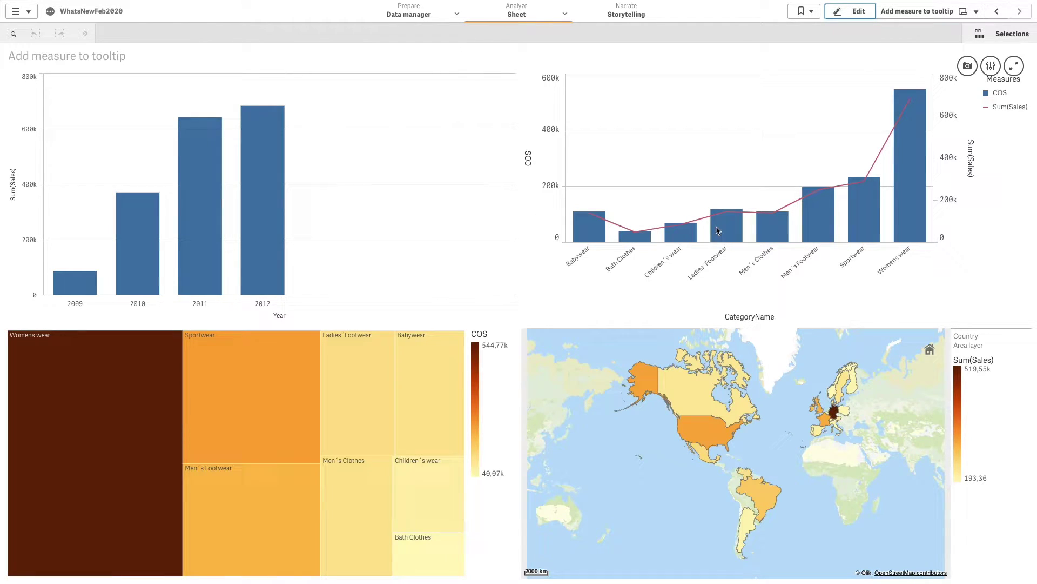
pyautogui.moveTo(739, 226)
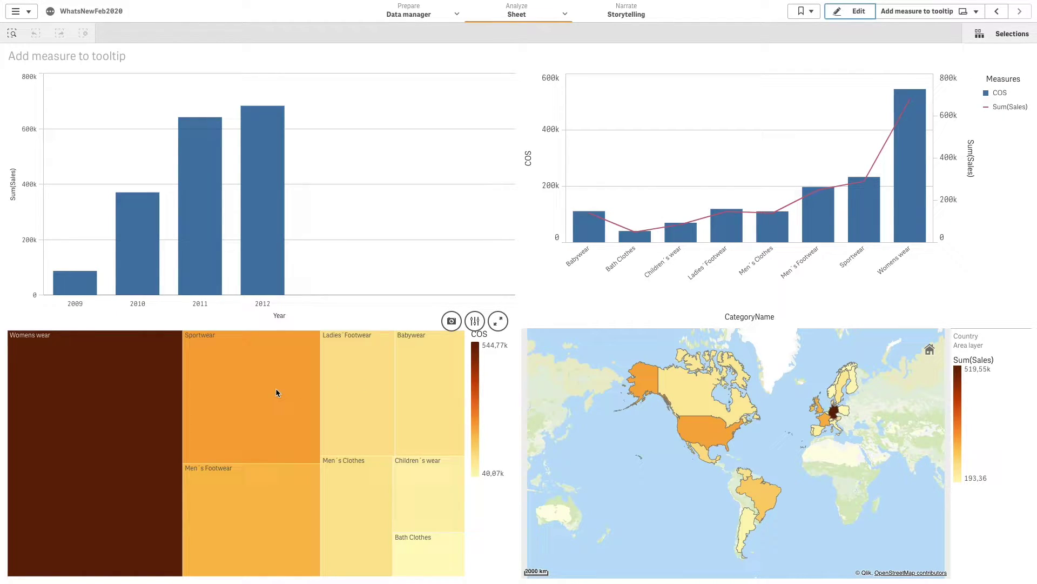
pyautogui.moveTo(275, 388)
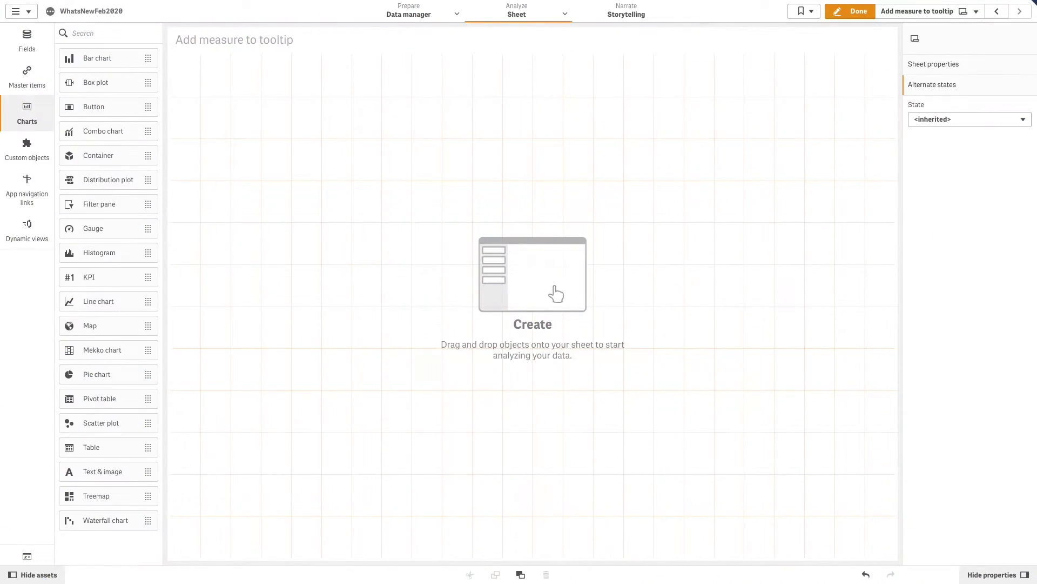
pyautogui.moveTo(95, 60); pyautogui.dragTo(245, 154)
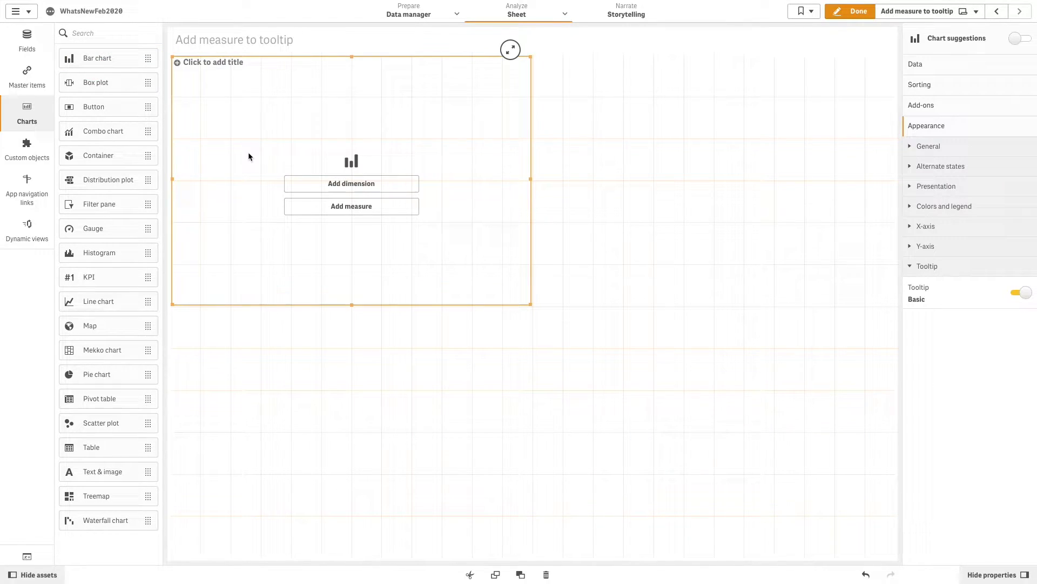
pyautogui.click(315, 184)
pyautogui.write('year')
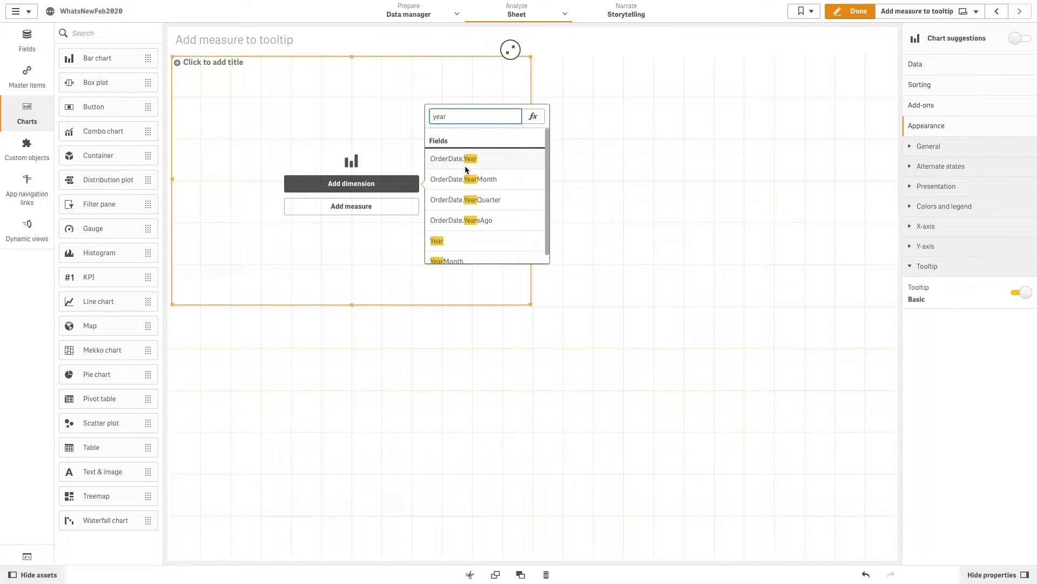
pyautogui.click(455, 240)
pyautogui.click(370, 214)
pyautogui.write('sa')
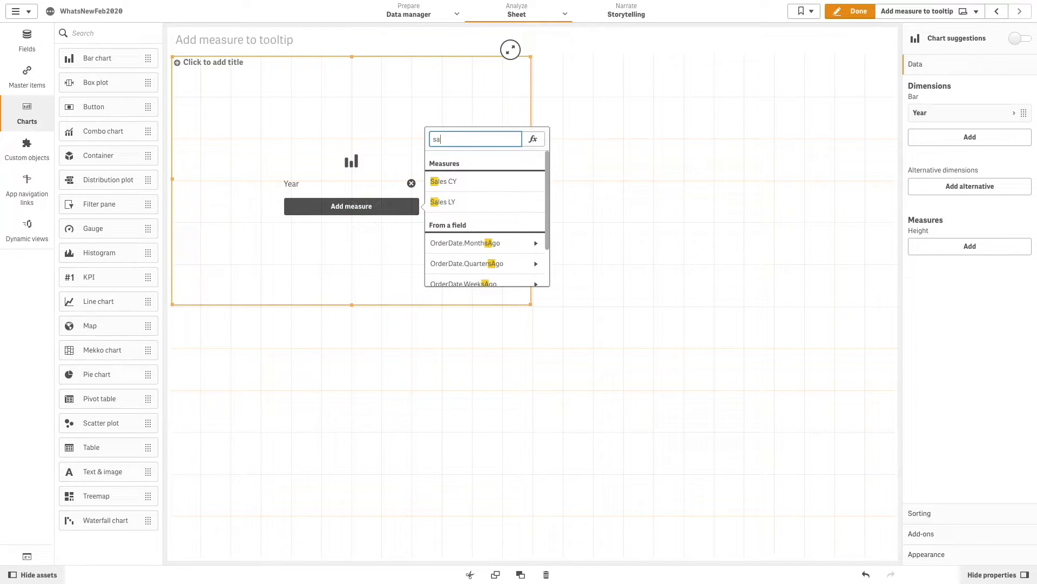
pyautogui.write('le')
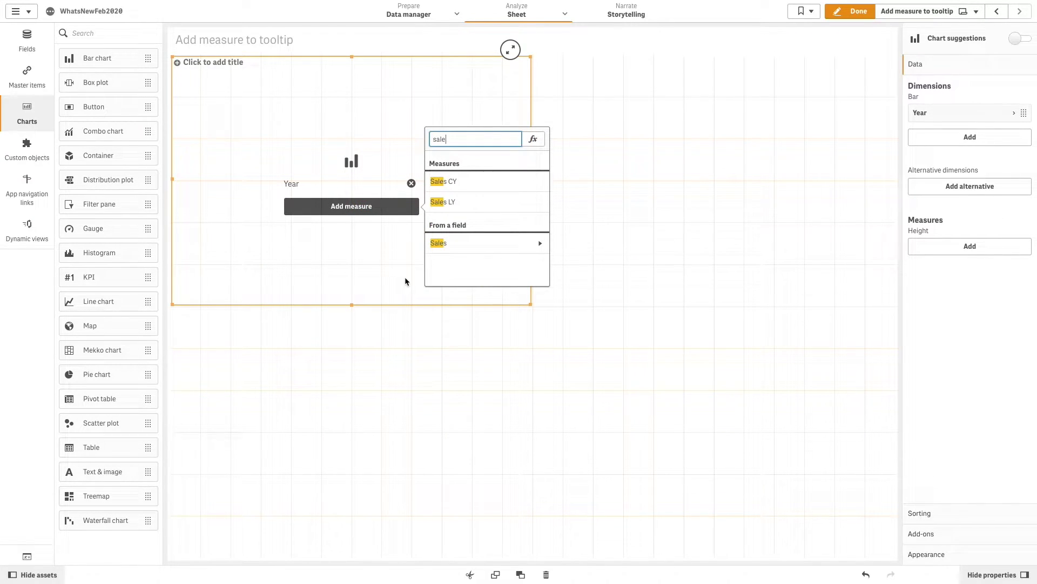
pyautogui.click(435, 244)
pyautogui.click(447, 174)
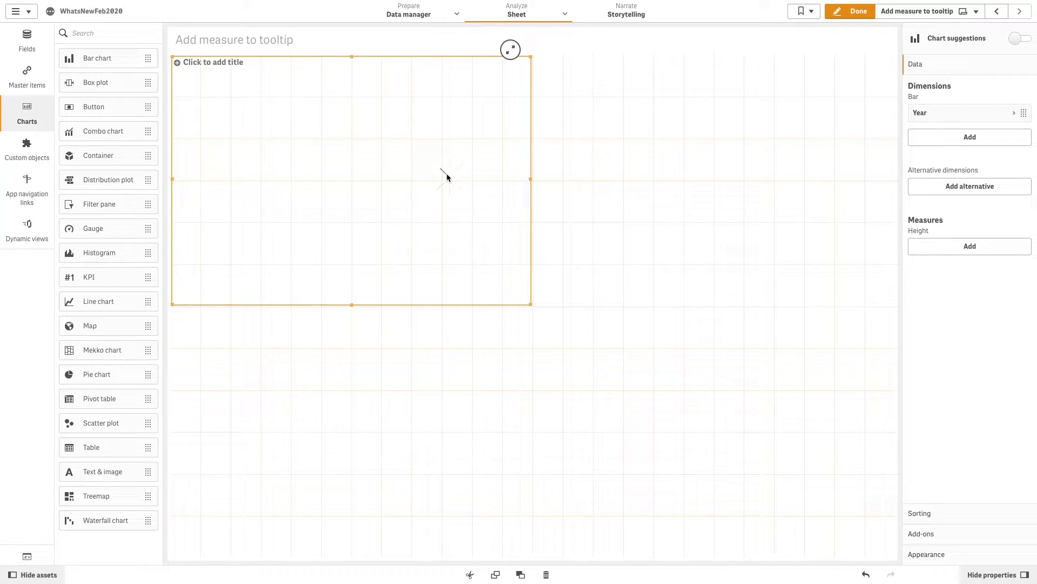
# - Switch the bar chart's tooltip to Custom and add Sum(COS) and Sum(Freight) measures
pyautogui.click(933, 555)
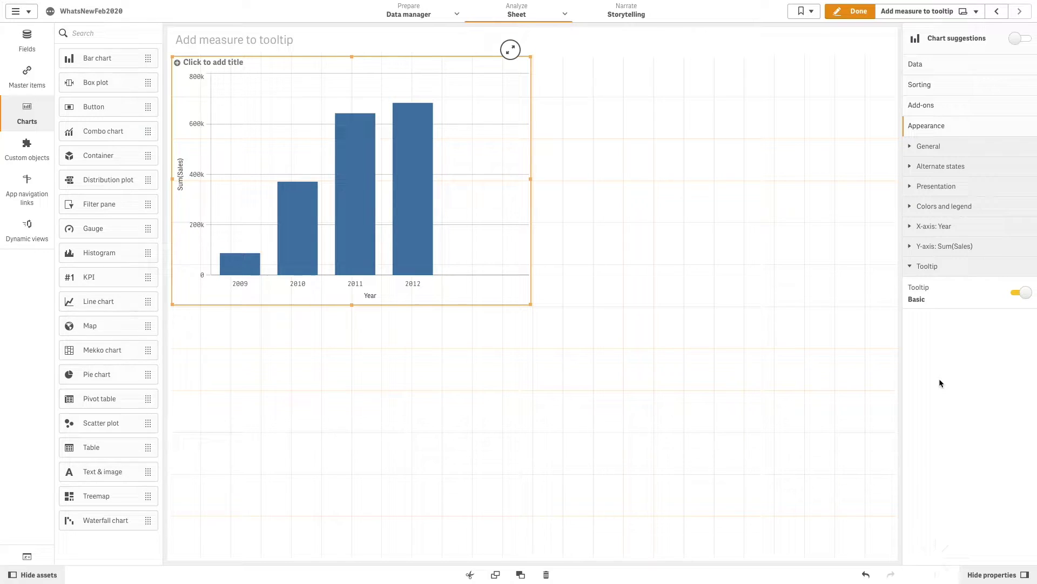
pyautogui.click(1022, 297)
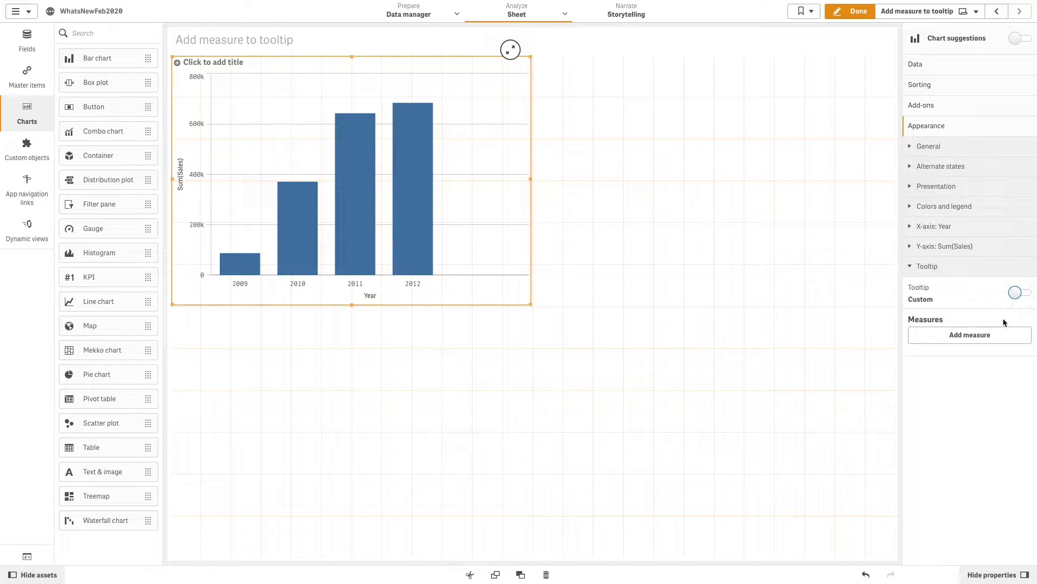
pyautogui.click(982, 335)
pyautogui.write('Cos')
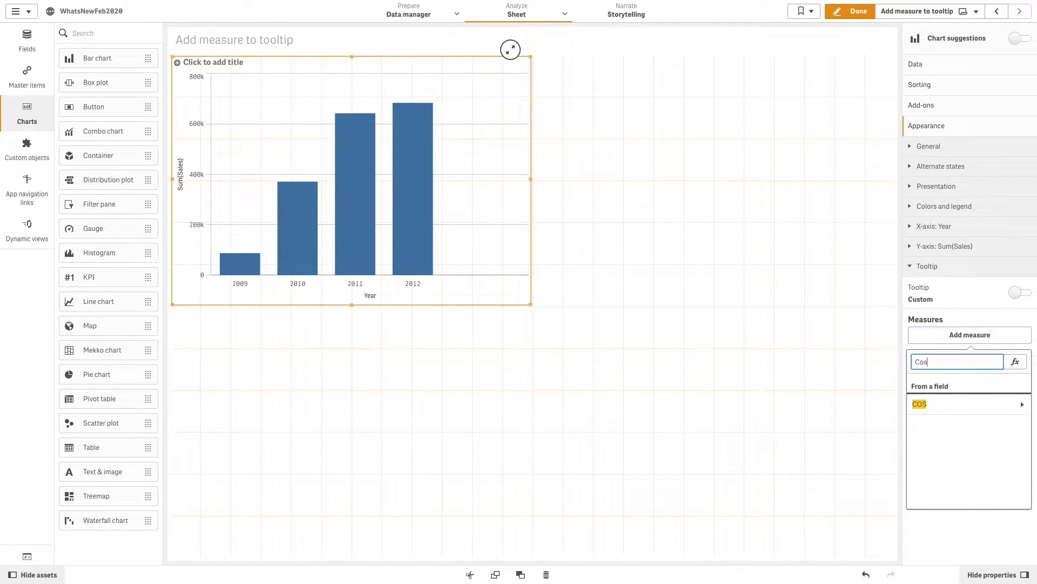
pyautogui.click(926, 403)
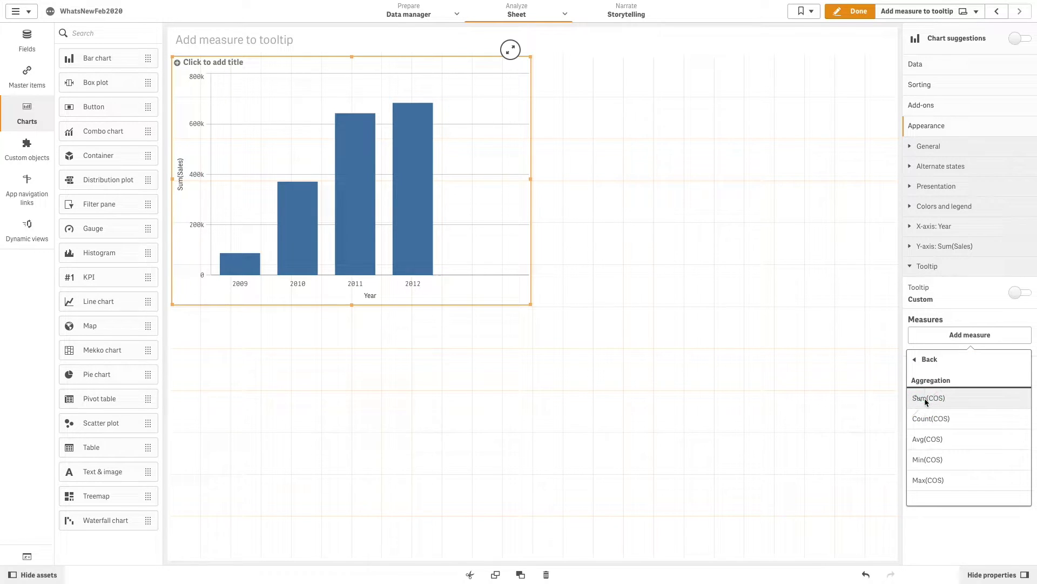
pyautogui.click(927, 400)
pyautogui.click(964, 360)
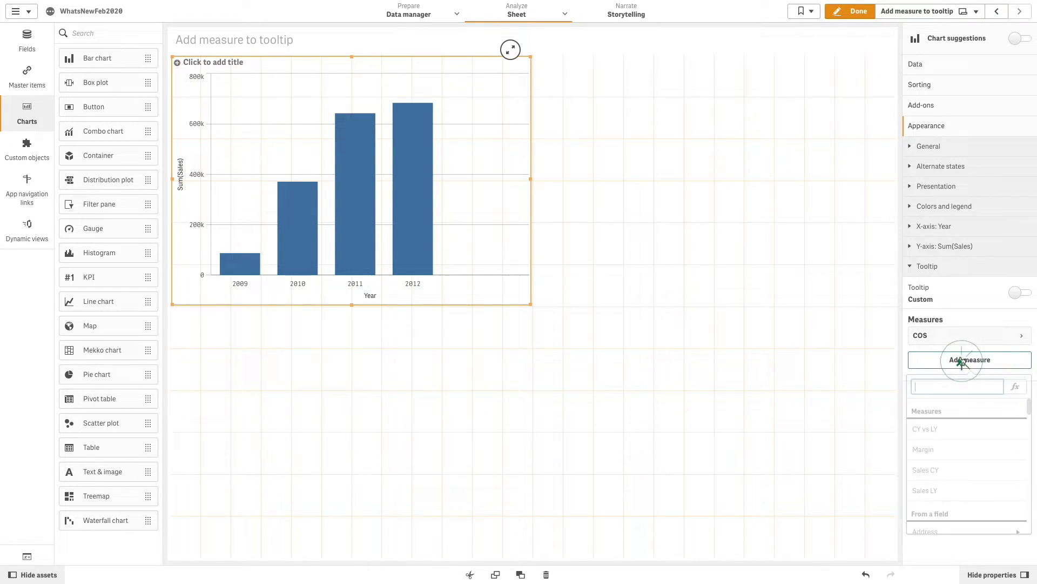
pyautogui.write('Freight')
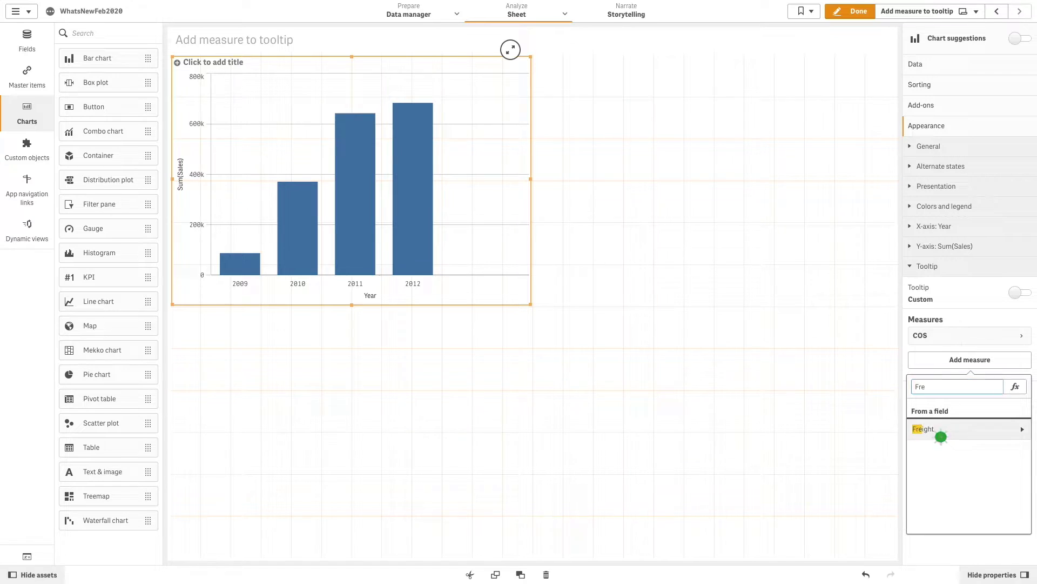
pyautogui.click(929, 429)
pyautogui.click(943, 424)
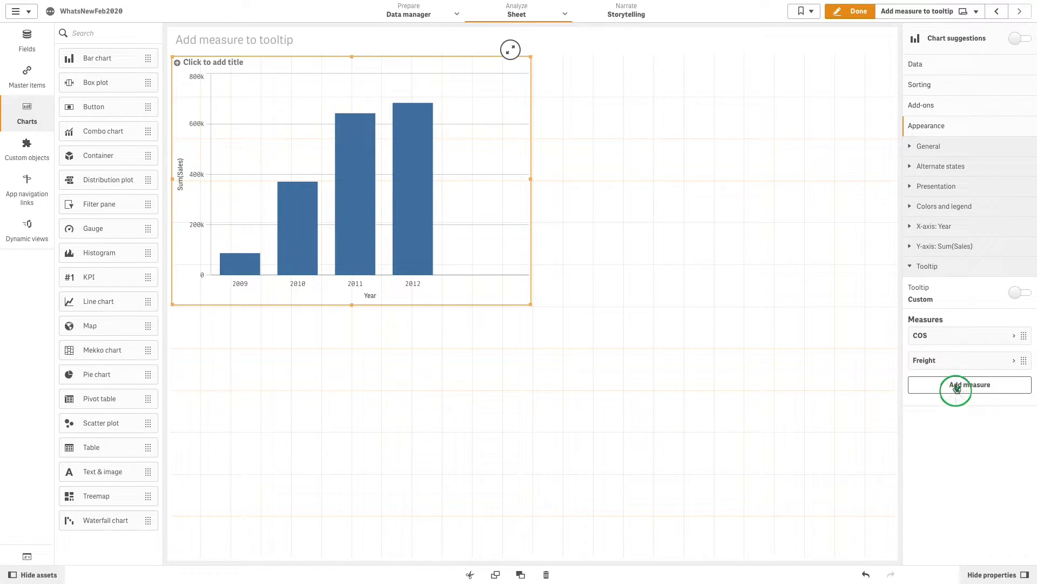
# - Add a tooltip measure Count(distinct CustomerID) labelled #Customers
pyautogui.click(956, 388)
pyautogui.click(1008, 412)
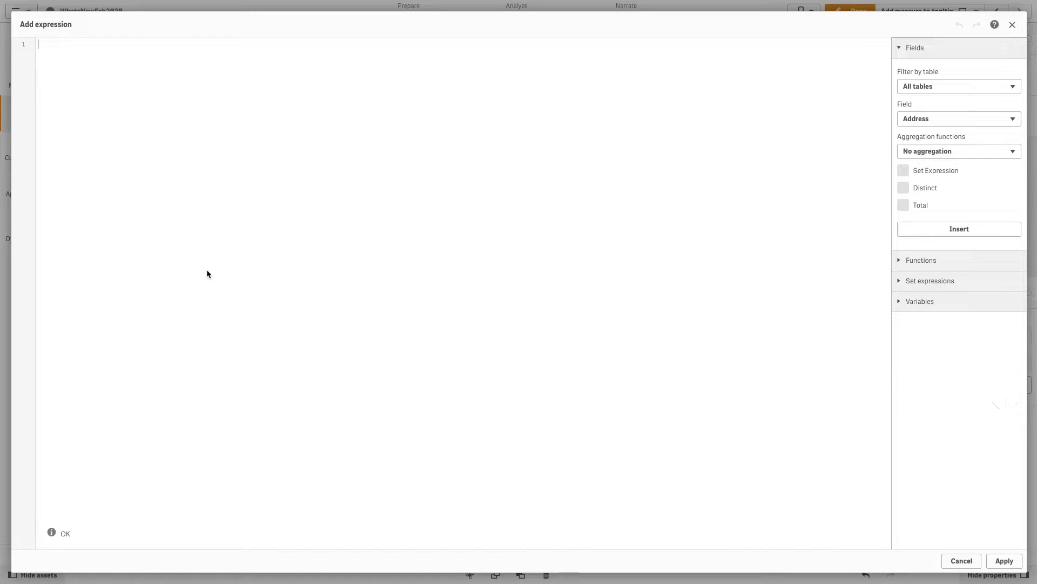
pyautogui.write('Count (d')
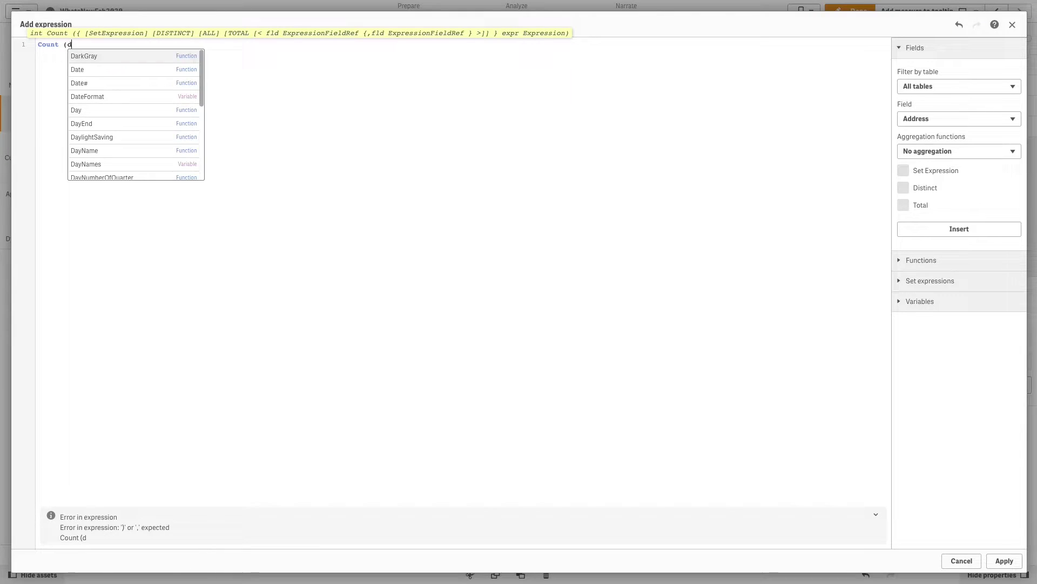
pyautogui.write('is')
pyautogui.press('Down')
pyautogui.press('Return')
pyautogui.write('Cus')
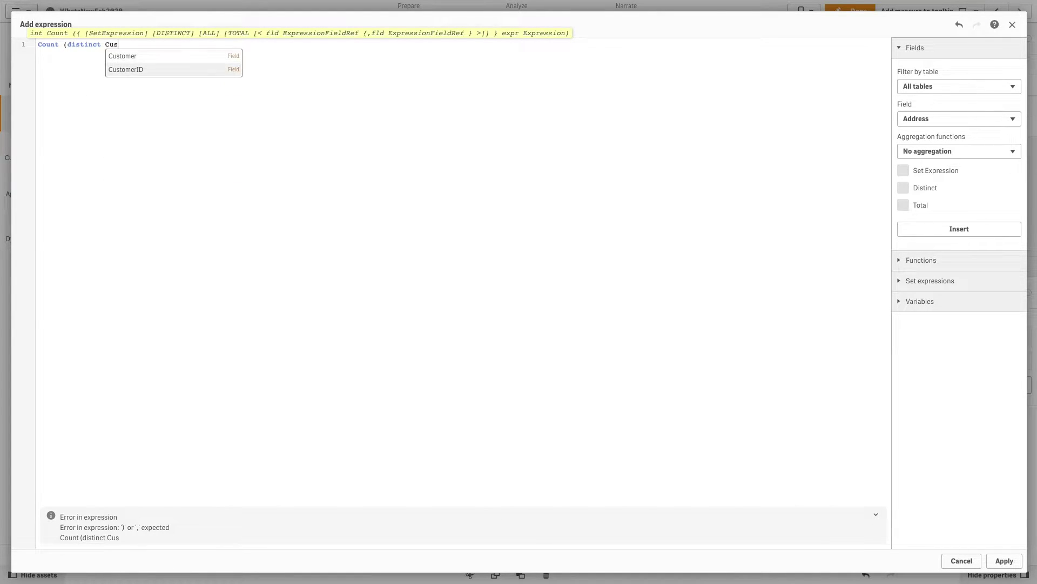
pyautogui.press('Return')
pyautogui.write(')')
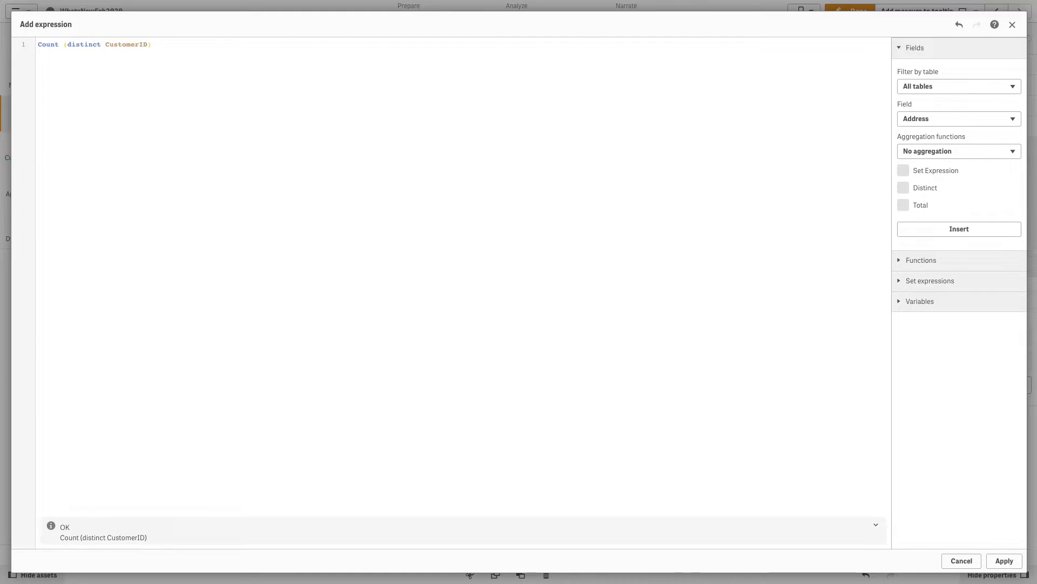
pyautogui.click(1004, 560)
pyautogui.click(960, 380)
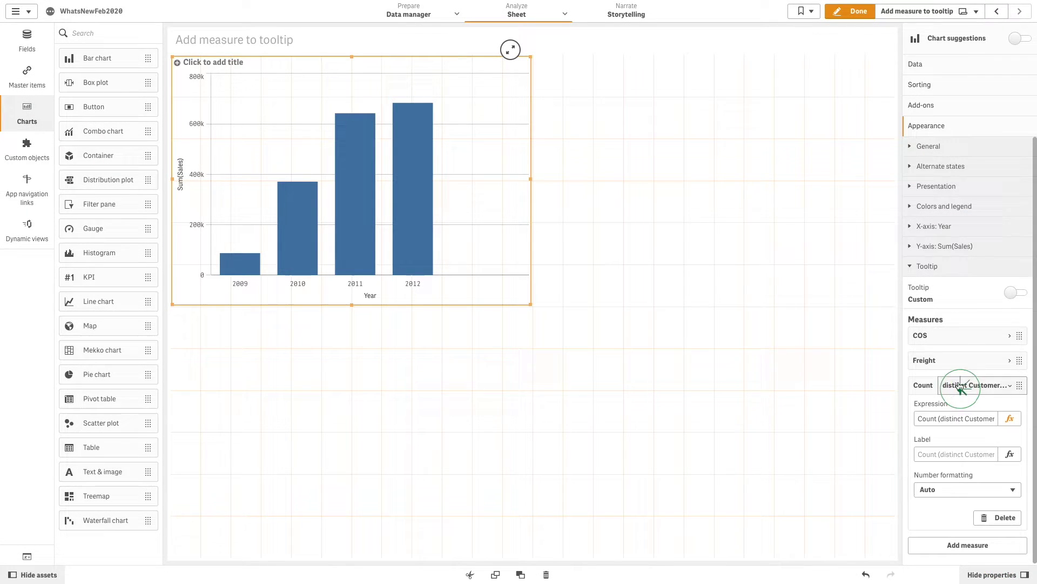
pyautogui.click(940, 454)
pyautogui.write('#Customers')
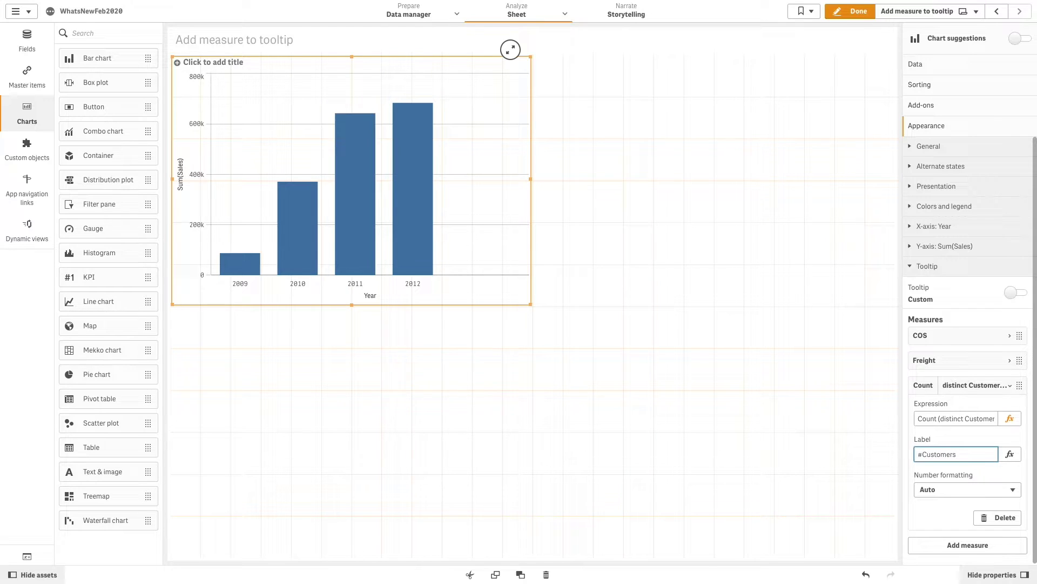
pyautogui.click(974, 385)
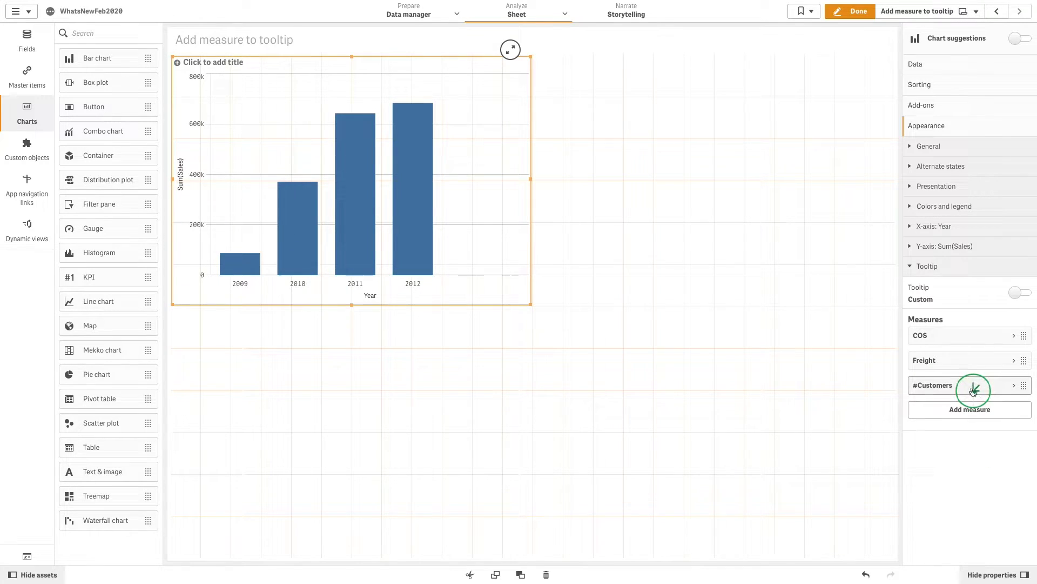
# - Add a tooltip measure Count(distinct Country) labelled #Countries
pyautogui.click(967, 410)
pyautogui.click(1012, 248)
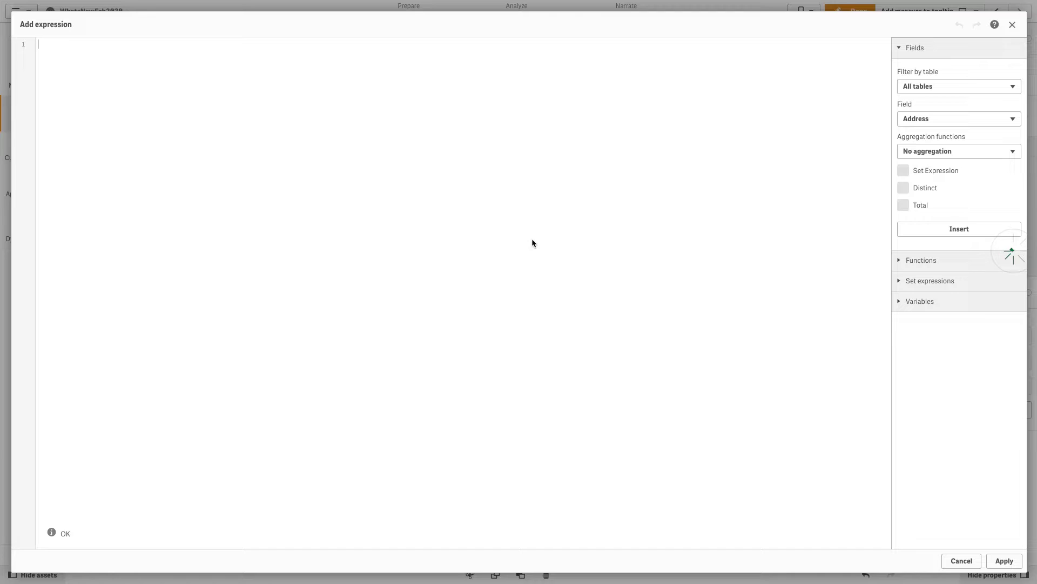
pyautogui.write('Count (distinct ')
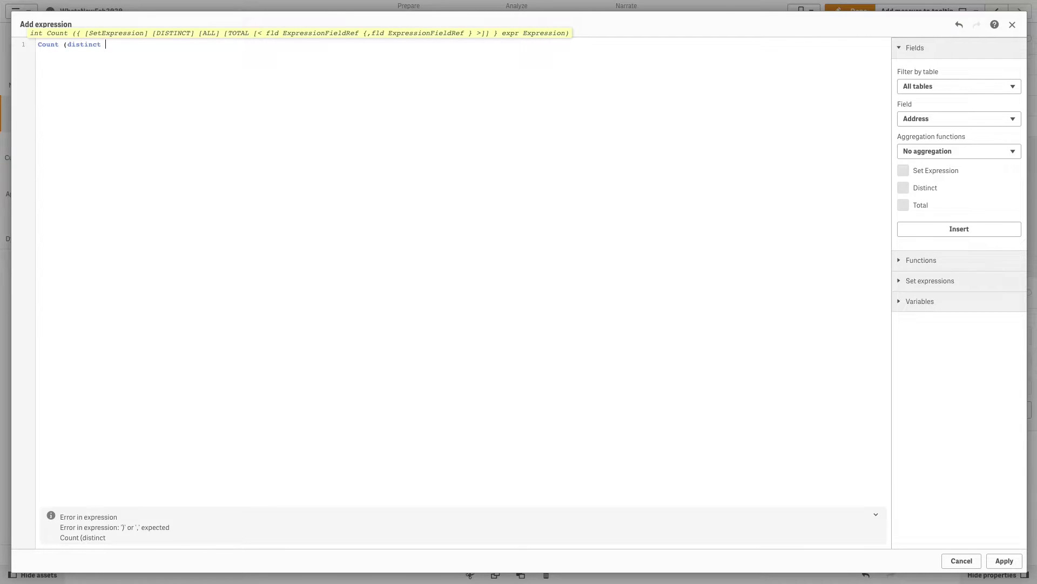
pyautogui.write('Country)')
pyautogui.click(1000, 561)
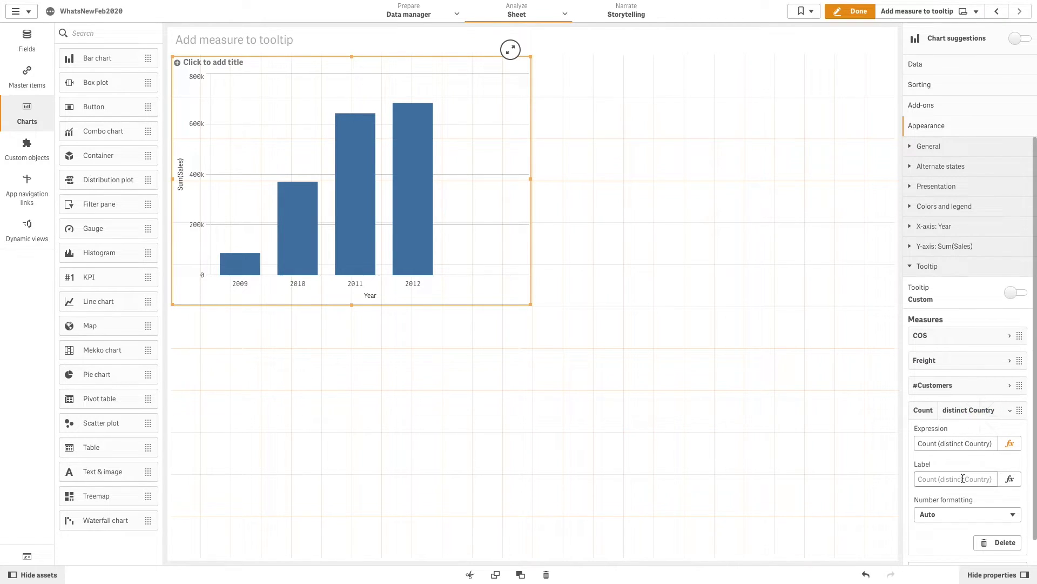
pyautogui.click(962, 478)
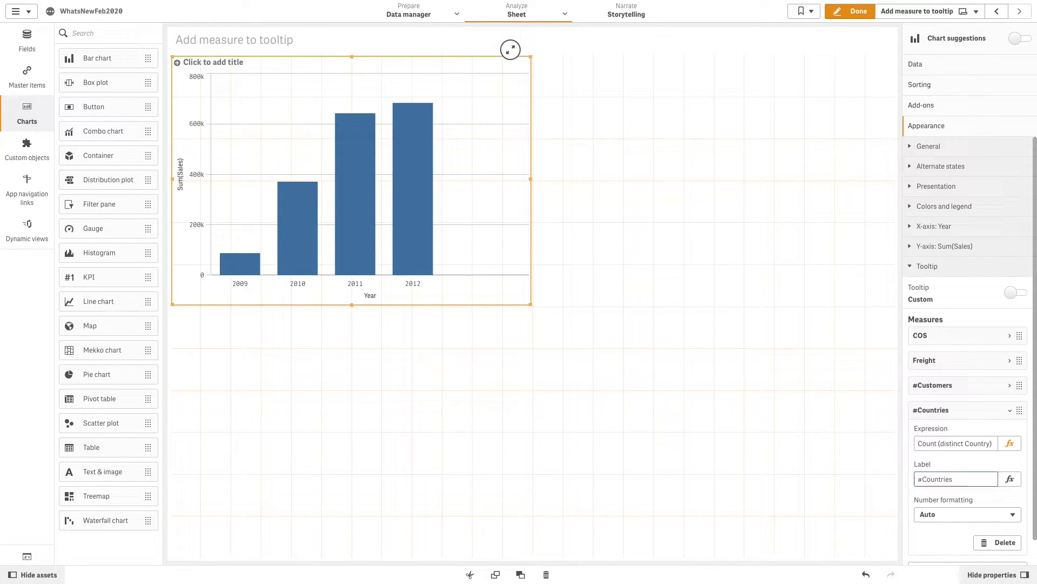
pyautogui.click(967, 411)
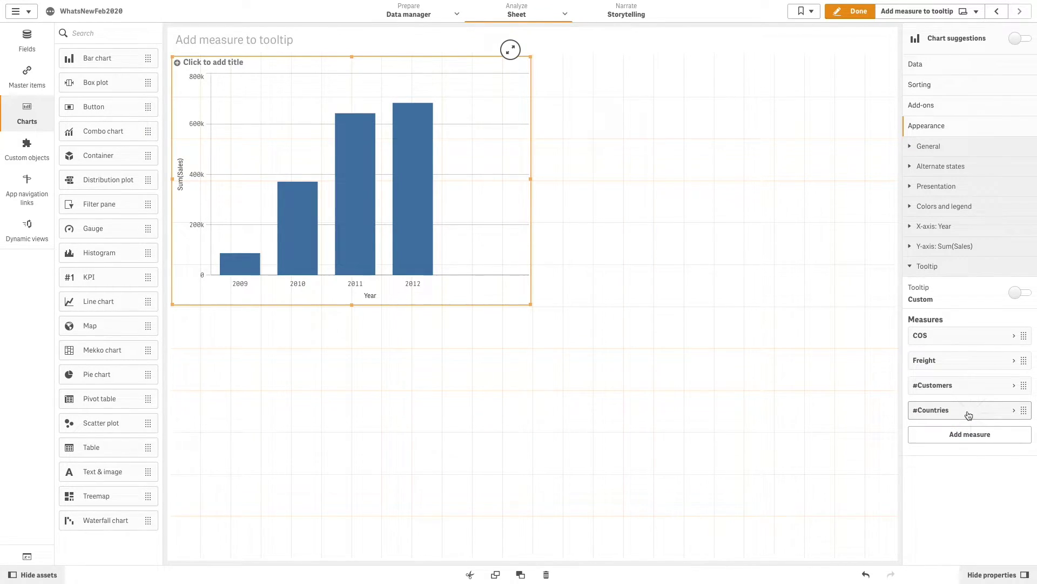
pyautogui.click(865, 15)
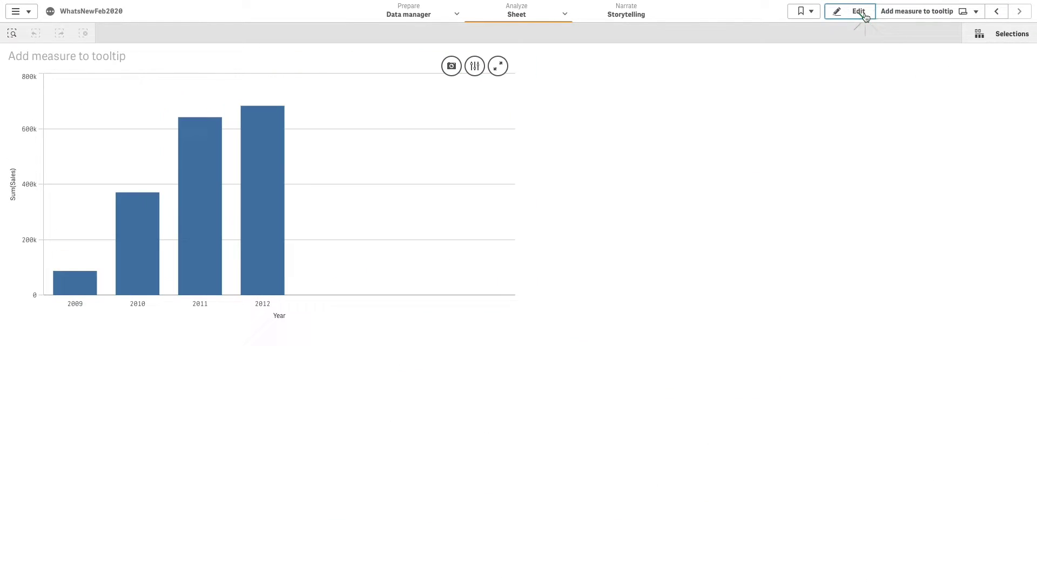
pyautogui.moveTo(276, 187)
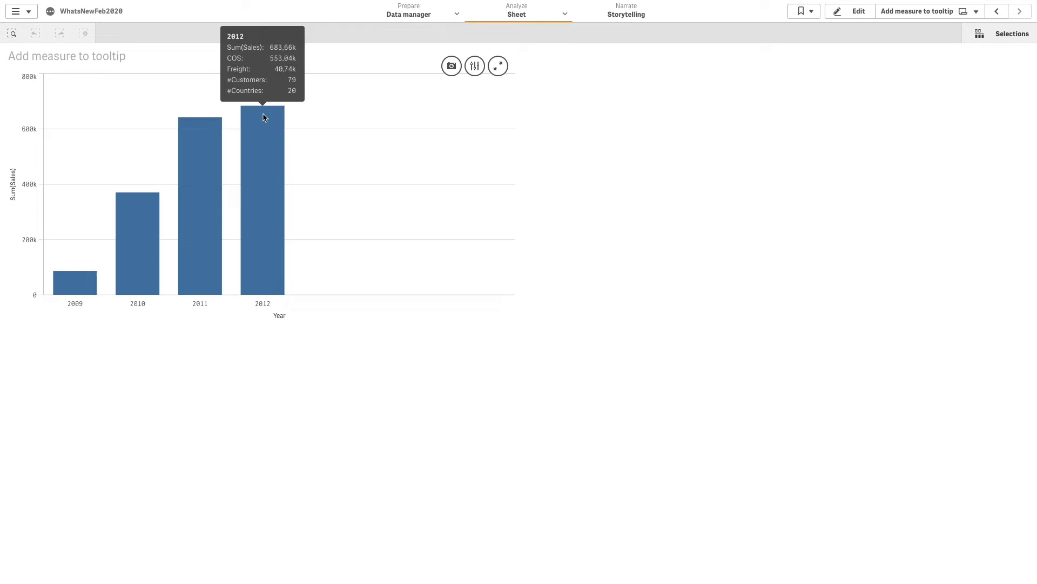
pyautogui.click(851, 12)
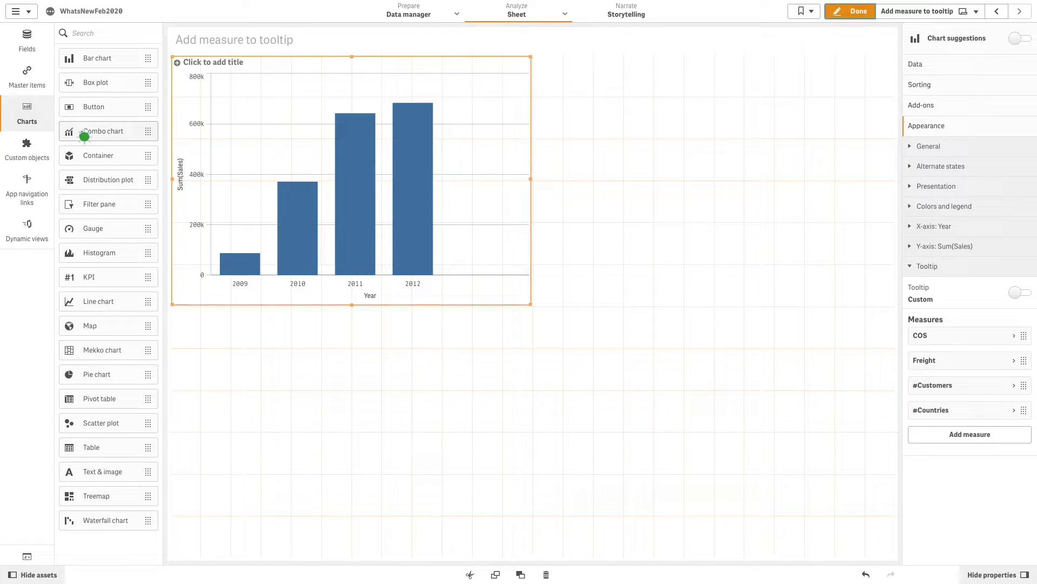
# - Place a combo chart right of the bar chart with CategoryName and Sum(COS) bars
pyautogui.moveTo(83, 132); pyautogui.dragTo(649, 178)
pyautogui.click(751, 187)
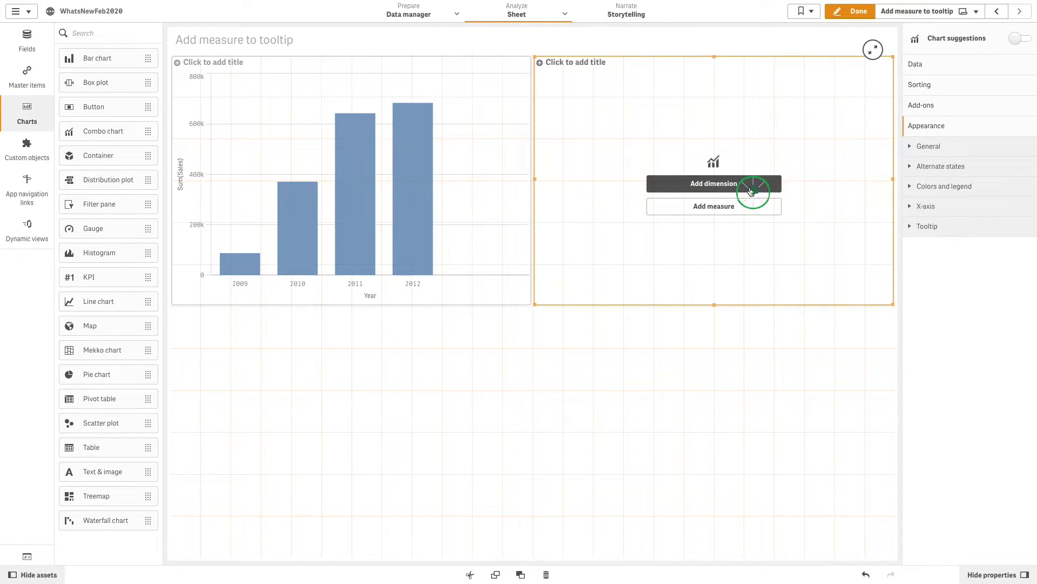
pyautogui.click(811, 178)
pyautogui.click(739, 211)
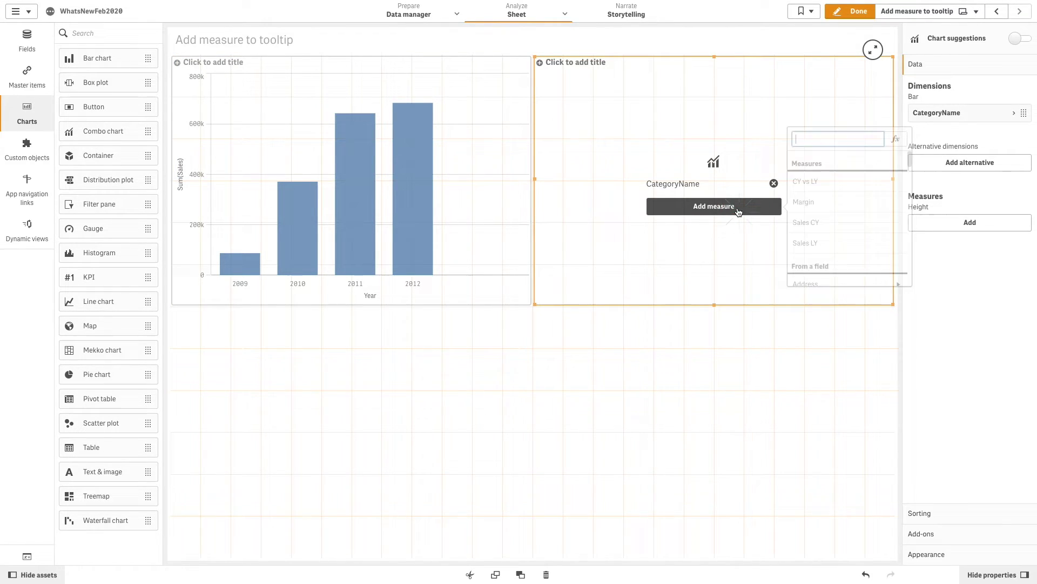
pyautogui.write('cos')
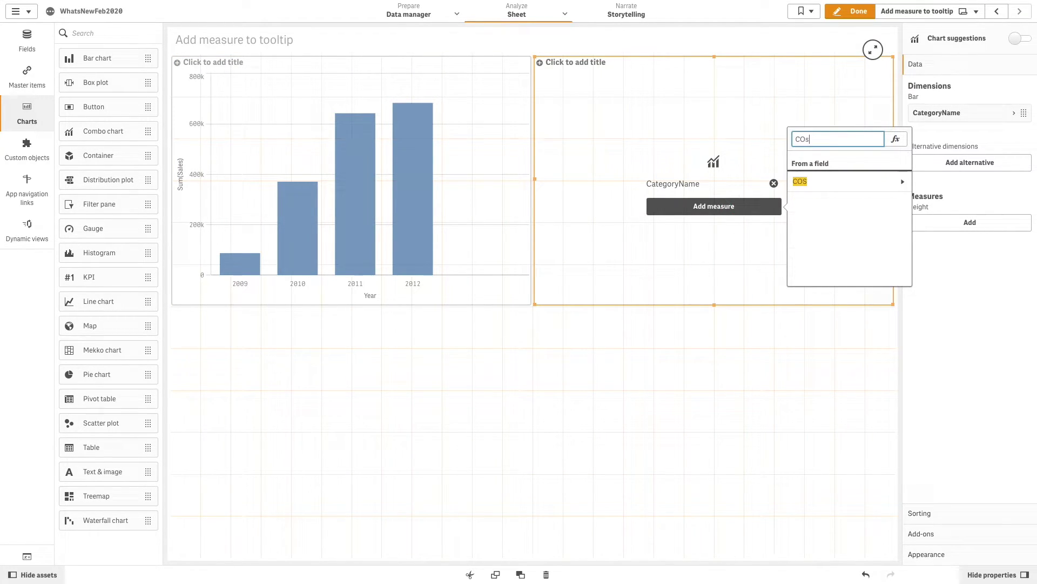
pyautogui.click(813, 182)
pyautogui.click(815, 179)
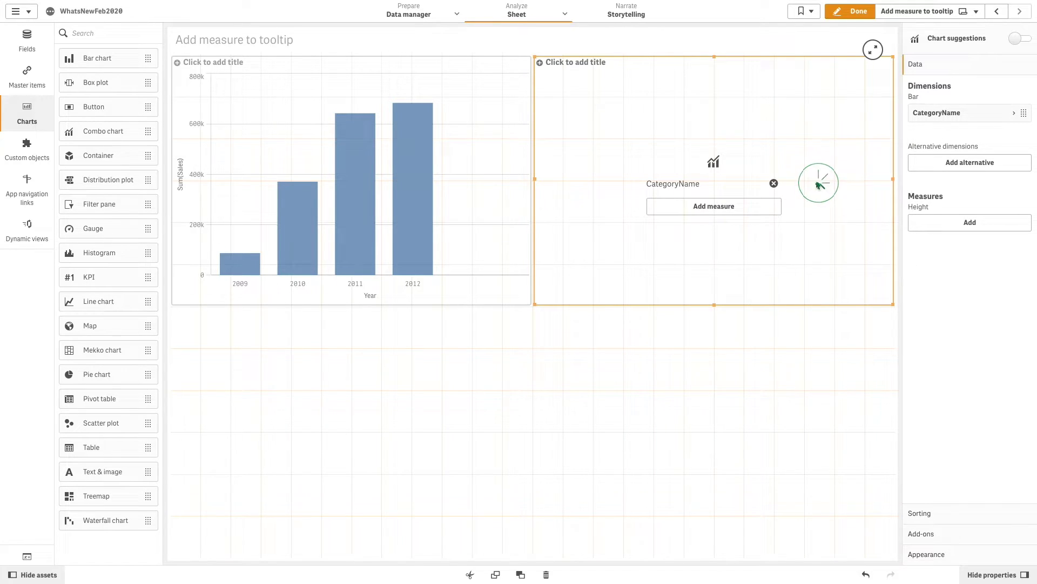
# - Add Sum(Sales) as the combo chart's line measure
pyautogui.click(942, 260)
pyautogui.write('sales')
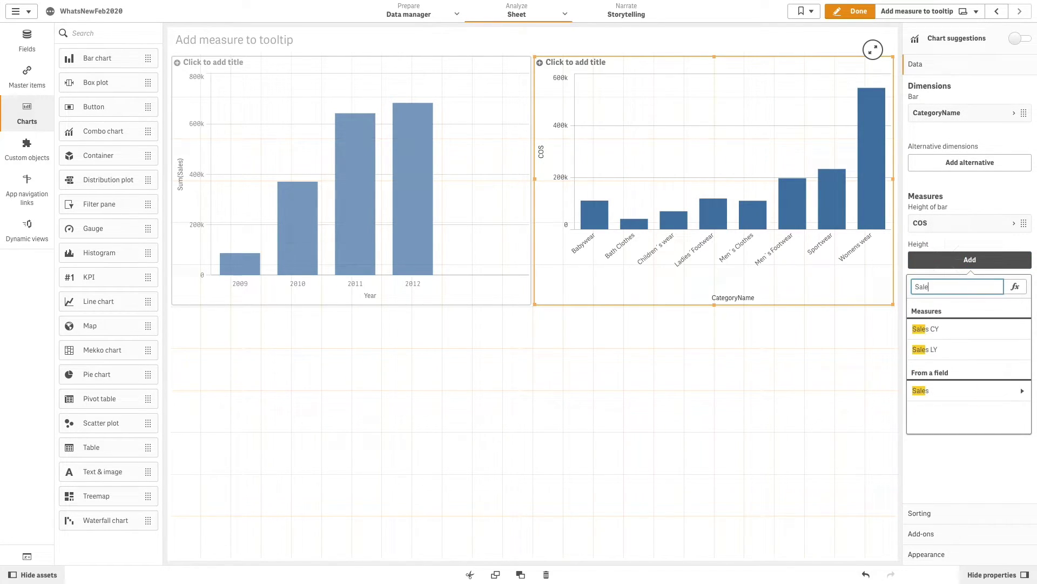
pyautogui.click(946, 394)
pyautogui.click(946, 324)
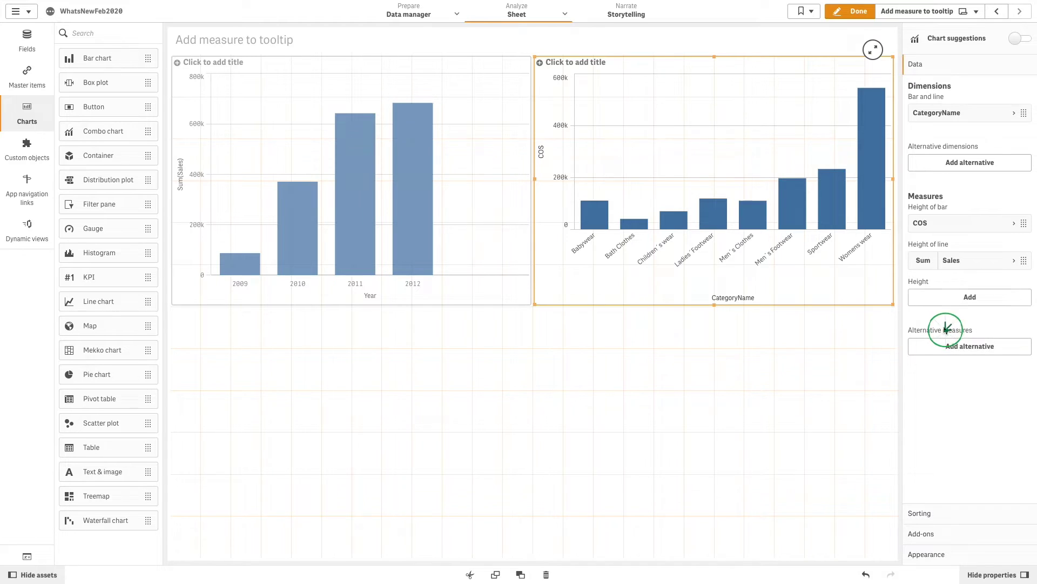
pyautogui.click(937, 556)
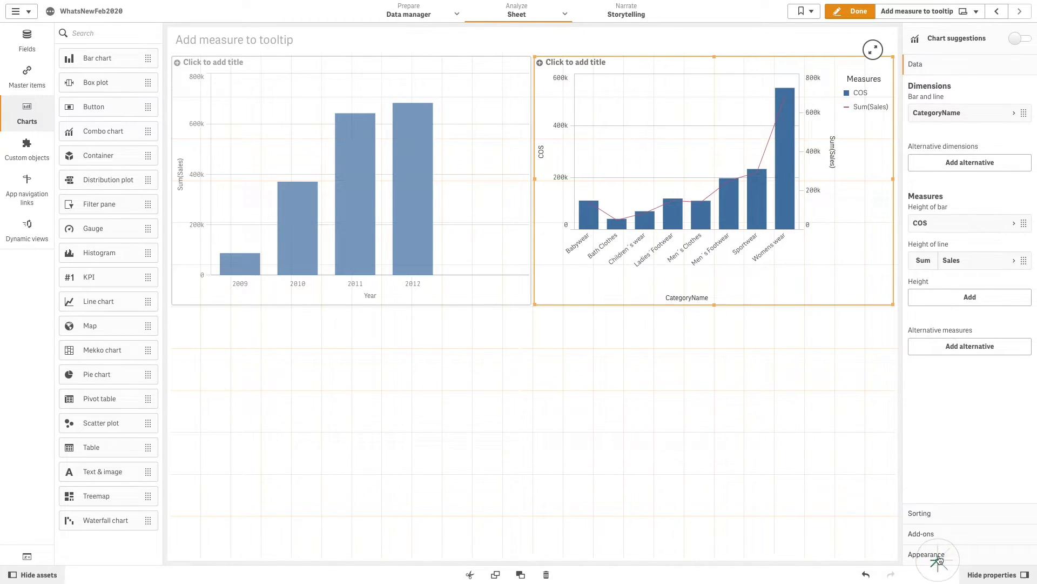
# - Switch the combo chart's tooltip to Custom with Sum(Quantity) and Sum(Freight)
pyautogui.click(928, 286)
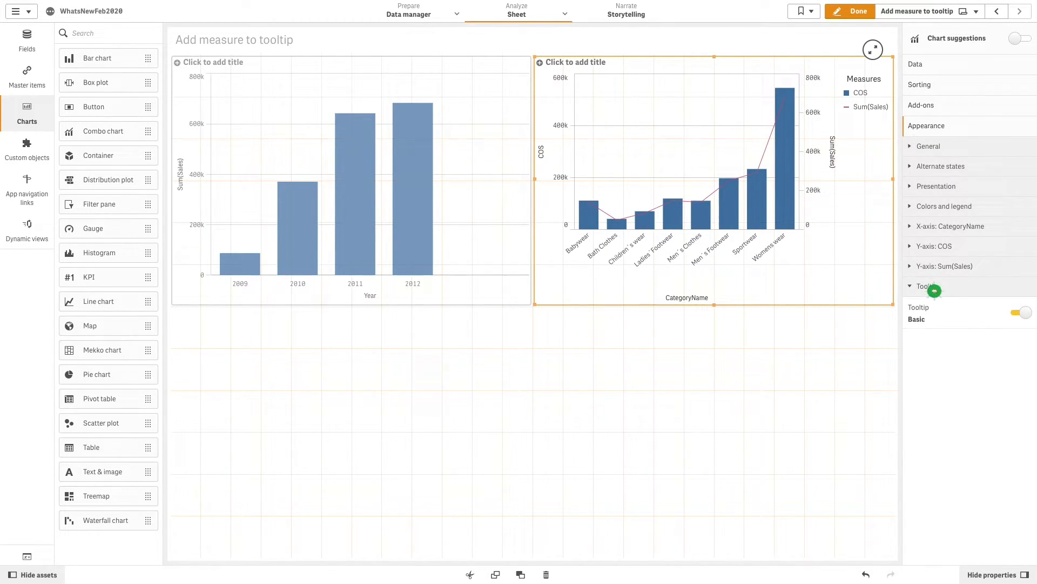
pyautogui.click(1023, 314)
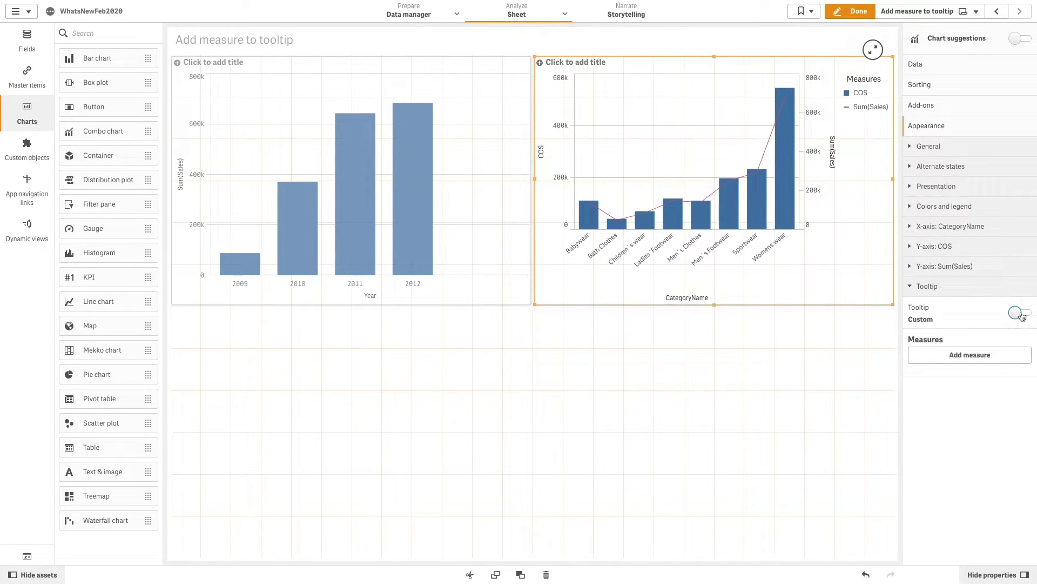
pyautogui.click(970, 355)
pyautogui.write('quantity')
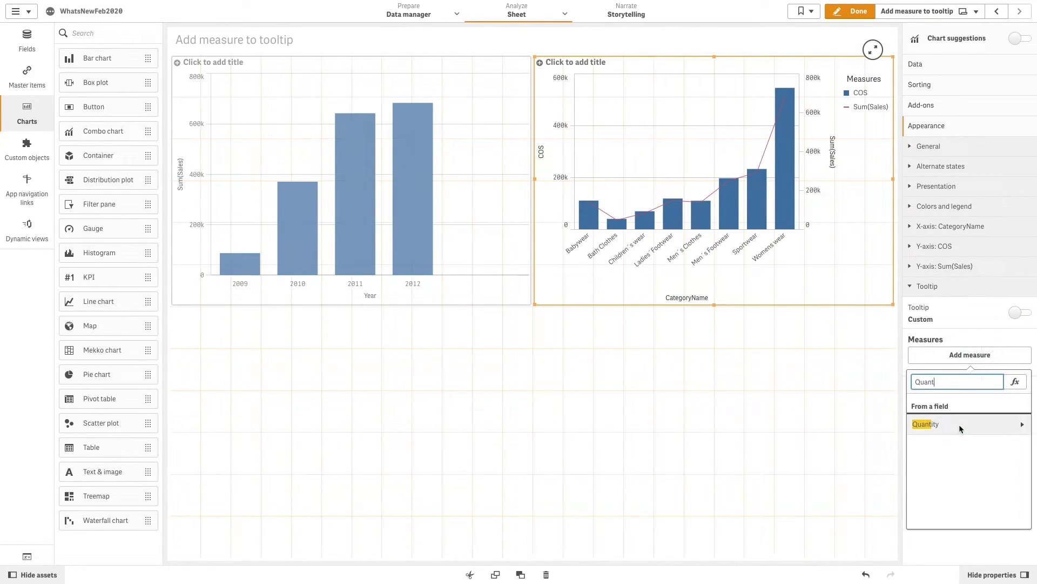
pyautogui.click(962, 426)
pyautogui.click(962, 419)
pyautogui.click(985, 378)
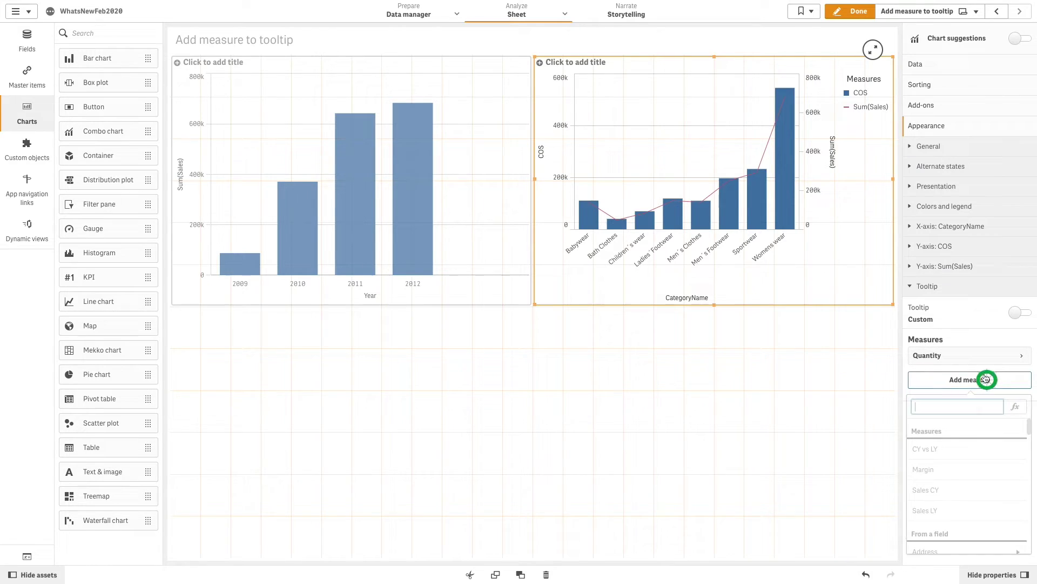
pyautogui.write('Frei')
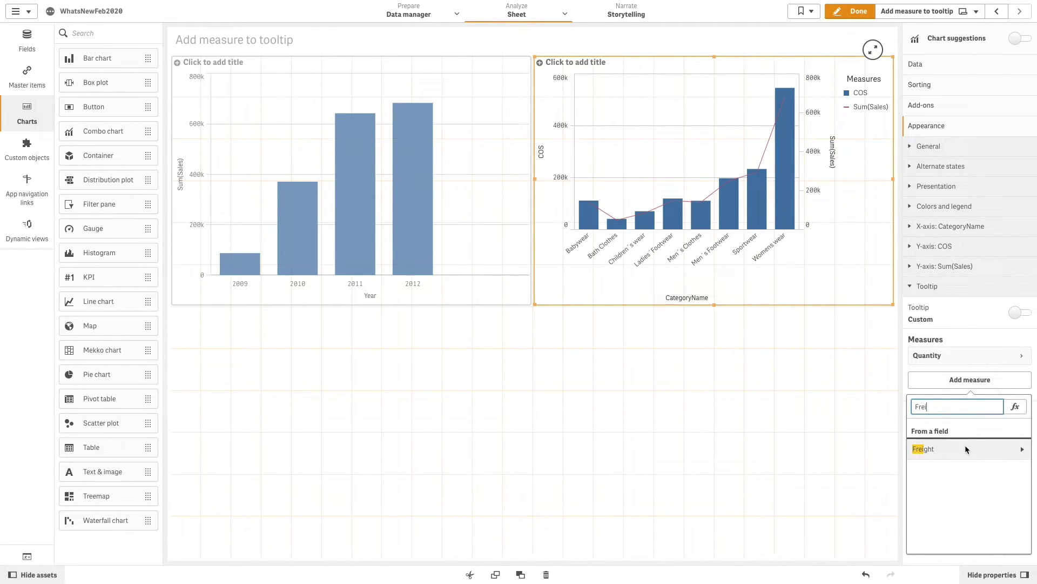
pyautogui.click(968, 448)
pyautogui.click(959, 443)
# - Add a tooltip measure Count(distinct CustomerID) labelled #Customers
pyautogui.click(967, 409)
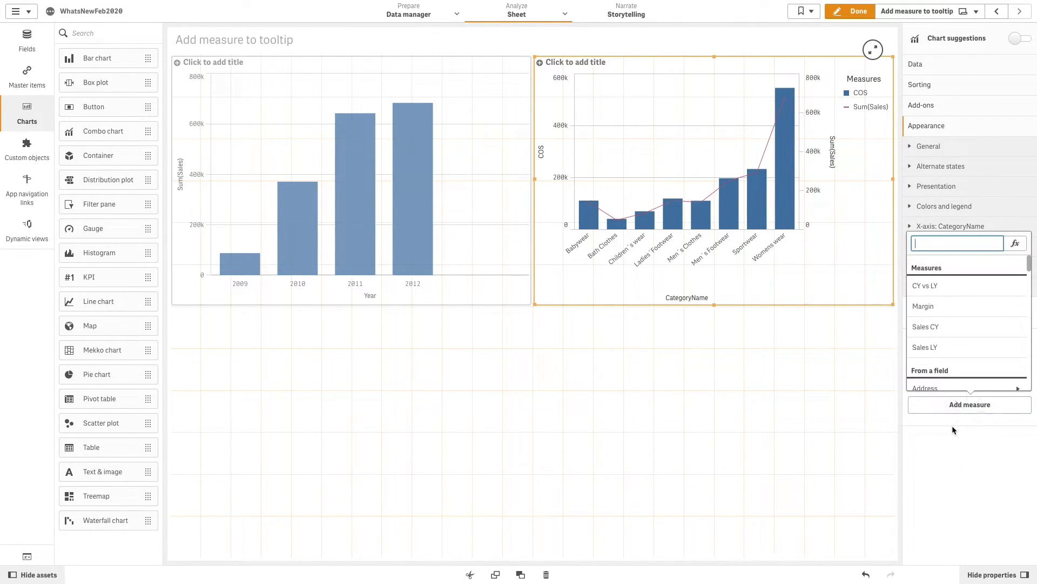
pyautogui.write('Count (distinct Cu')
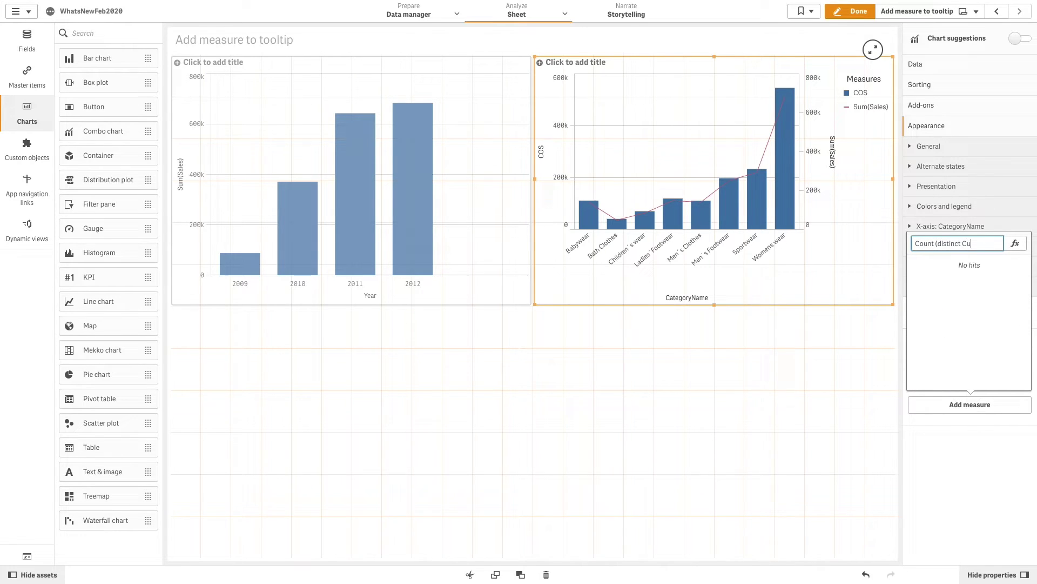
pyautogui.write('stomerID)')
pyautogui.press('Return')
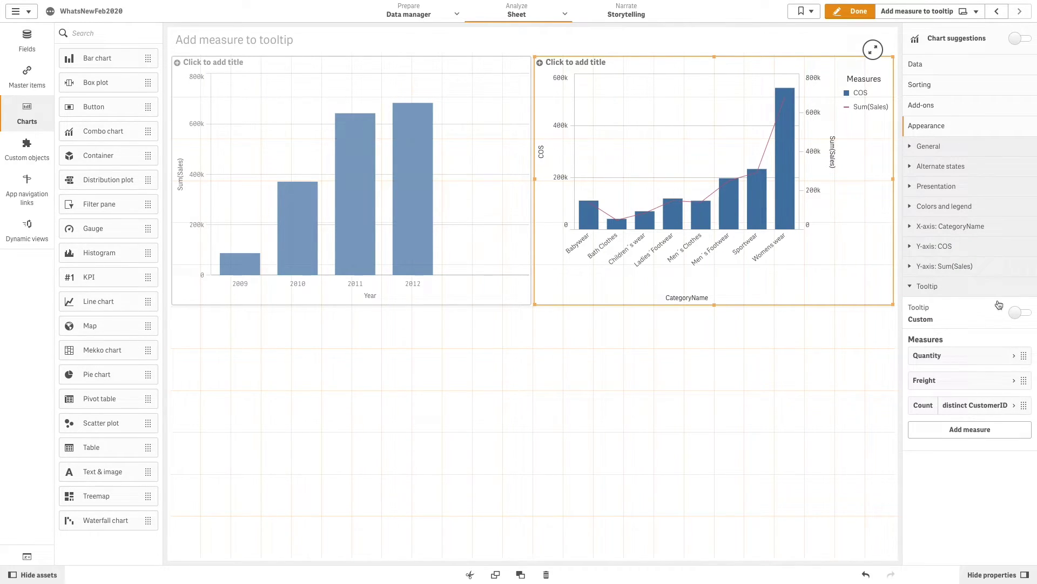
pyautogui.click(967, 407)
pyautogui.click(956, 473)
pyautogui.write('#Customers')
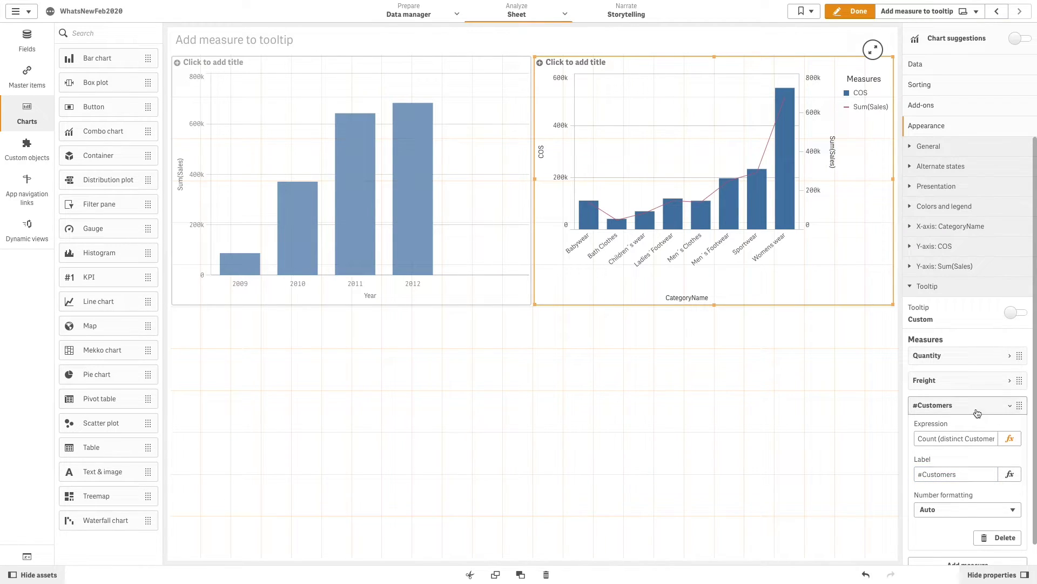
pyautogui.click(973, 406)
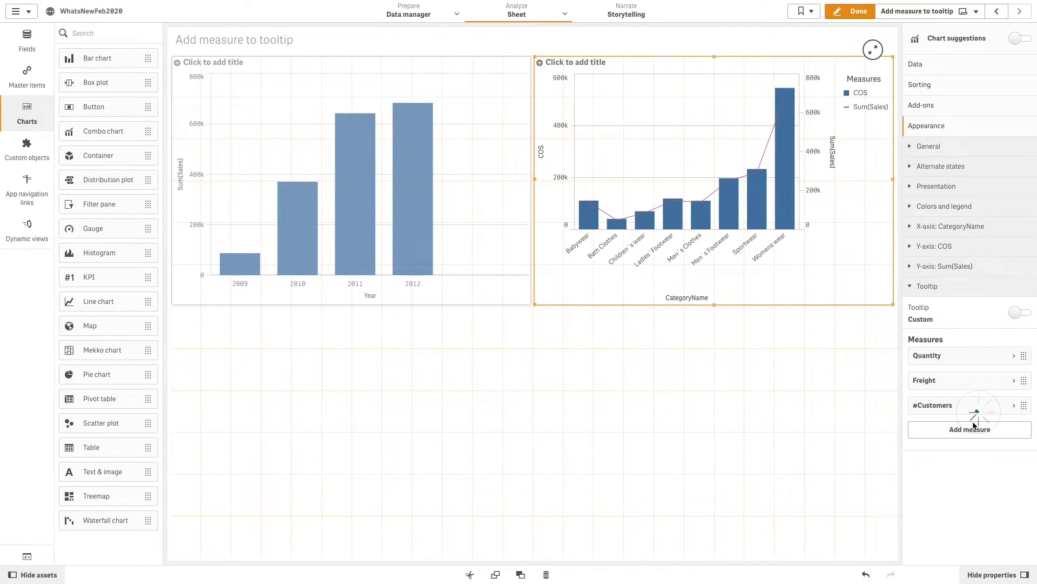
# - Add a tooltip measure counting distinct City, labelled #Cities
pyautogui.click(971, 430)
pyautogui.write('count(distinct City')
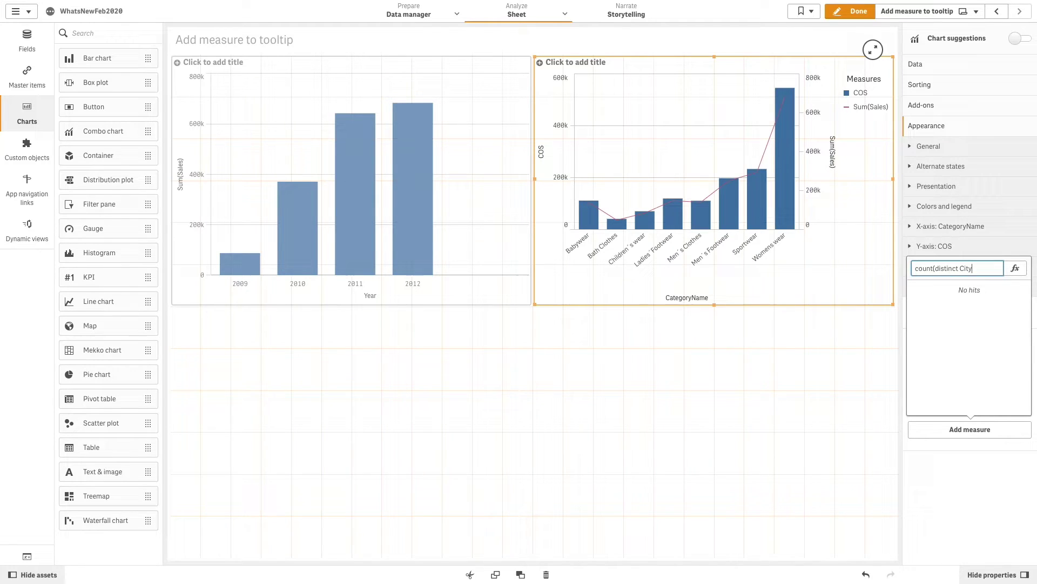
pyautogui.press('Return')
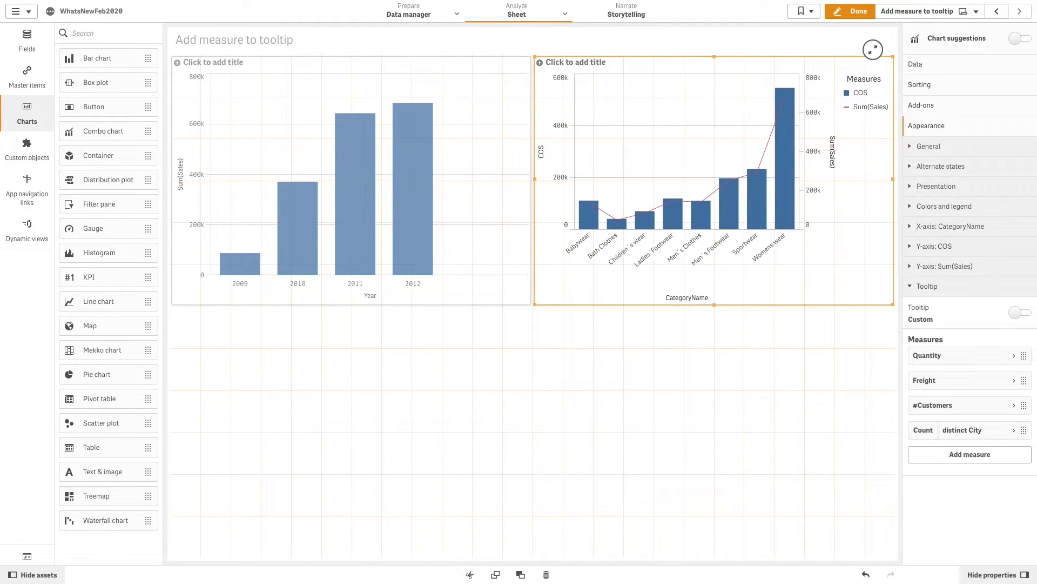
pyautogui.click(960, 431)
pyautogui.click(951, 499)
pyautogui.write('#')
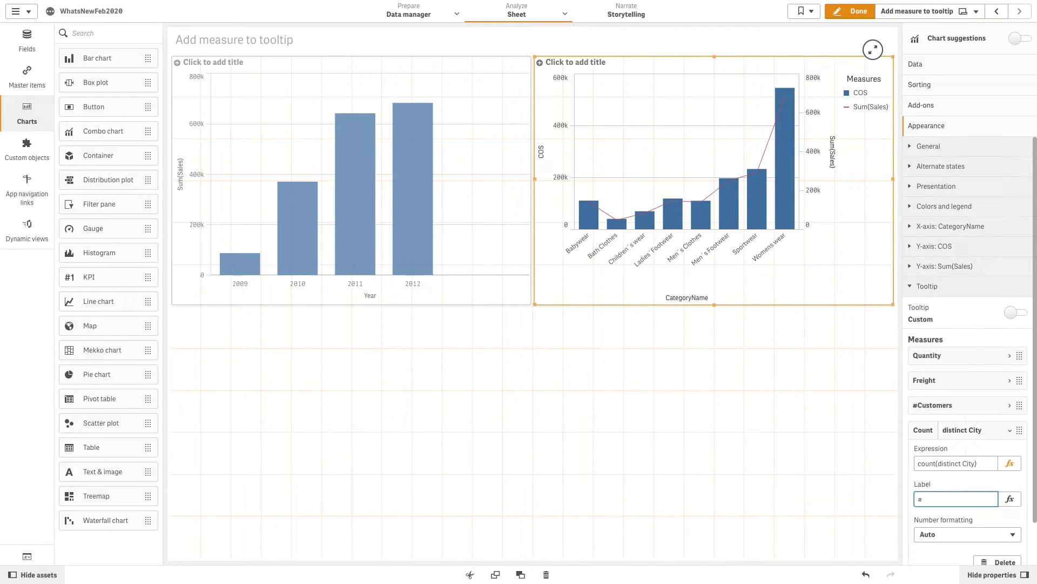
pyautogui.write('Cities')
pyautogui.click(984, 436)
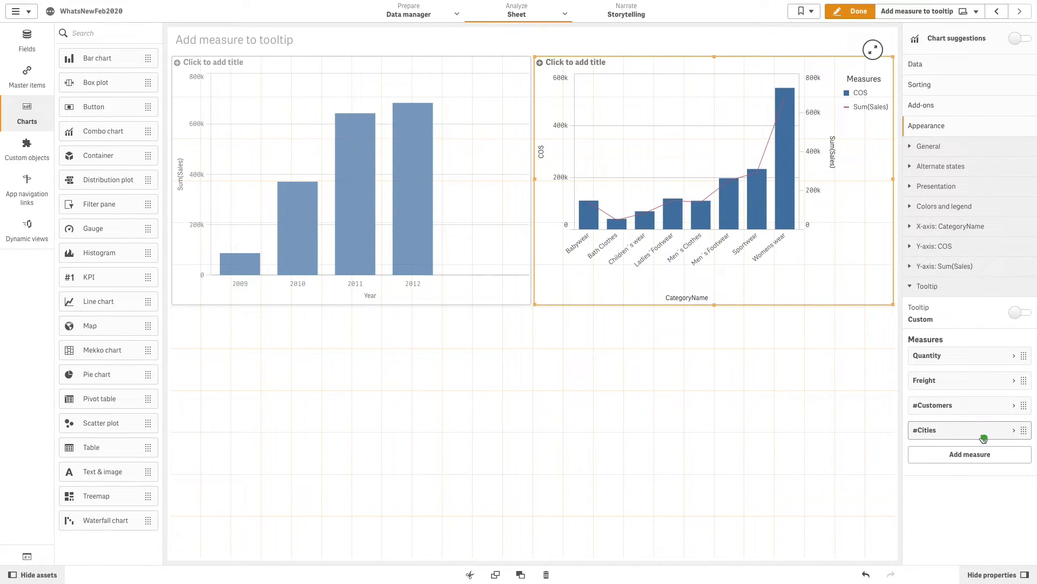
# - Leave edit mode and check the combo chart tooltips on the Womens wear and Sportwear bars
pyautogui.click(852, 11)
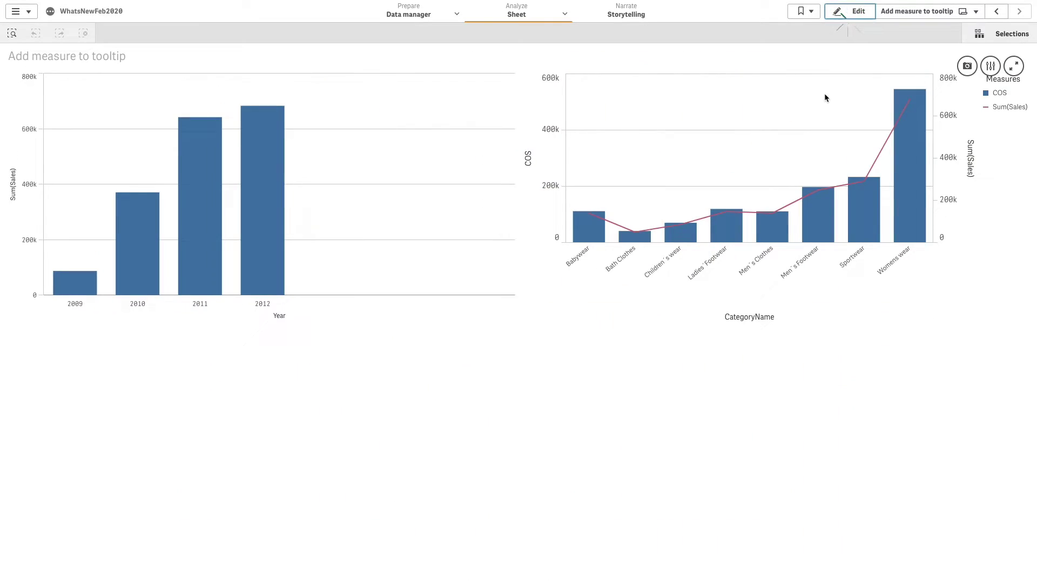
pyautogui.moveTo(903, 102)
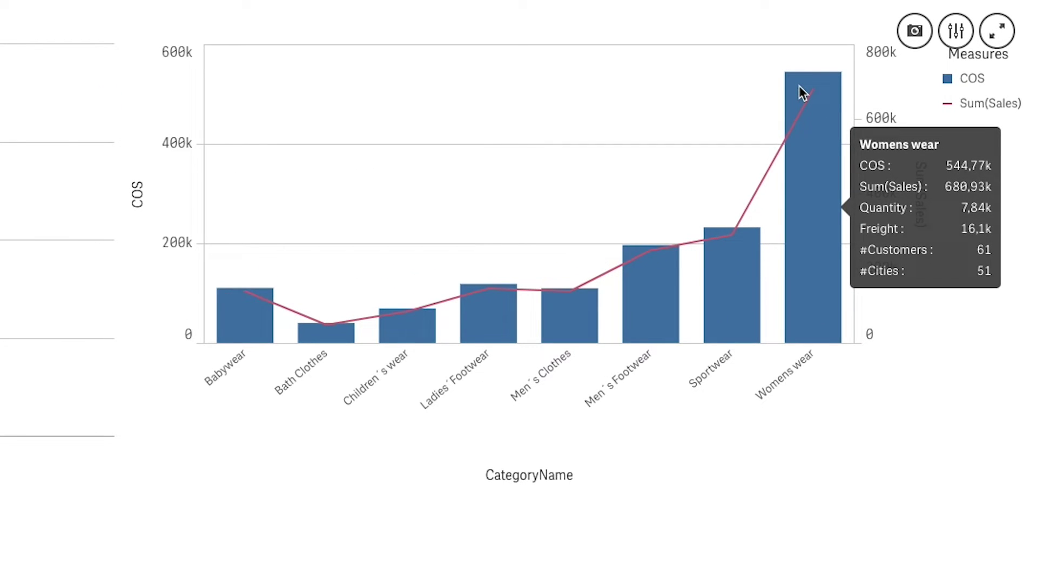
pyautogui.moveTo(737, 263)
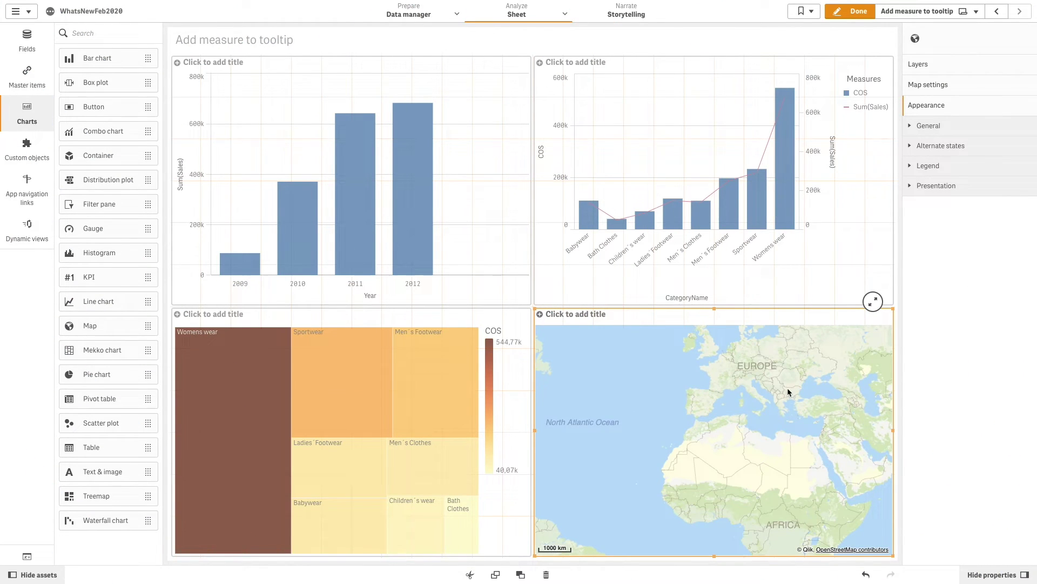
# - Add an area layer to the map using Country as its locations
pyautogui.click(943, 69)
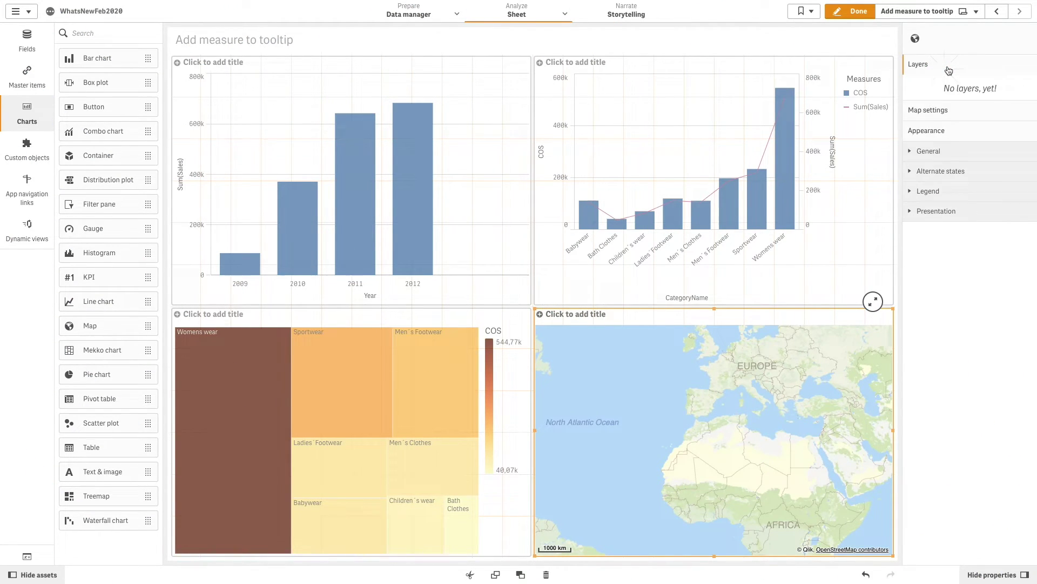
pyautogui.click(961, 136)
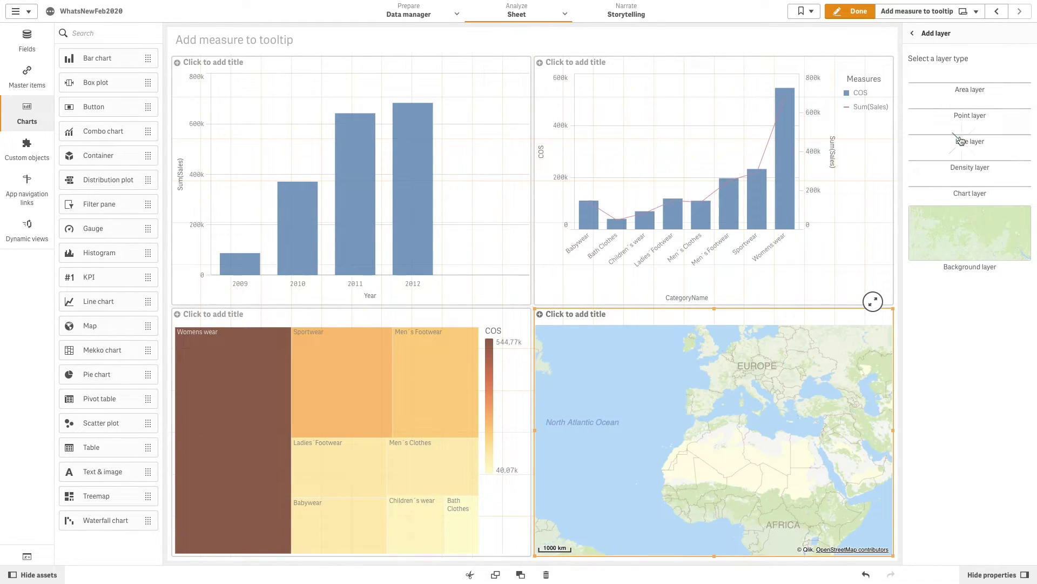
pyautogui.click(959, 105)
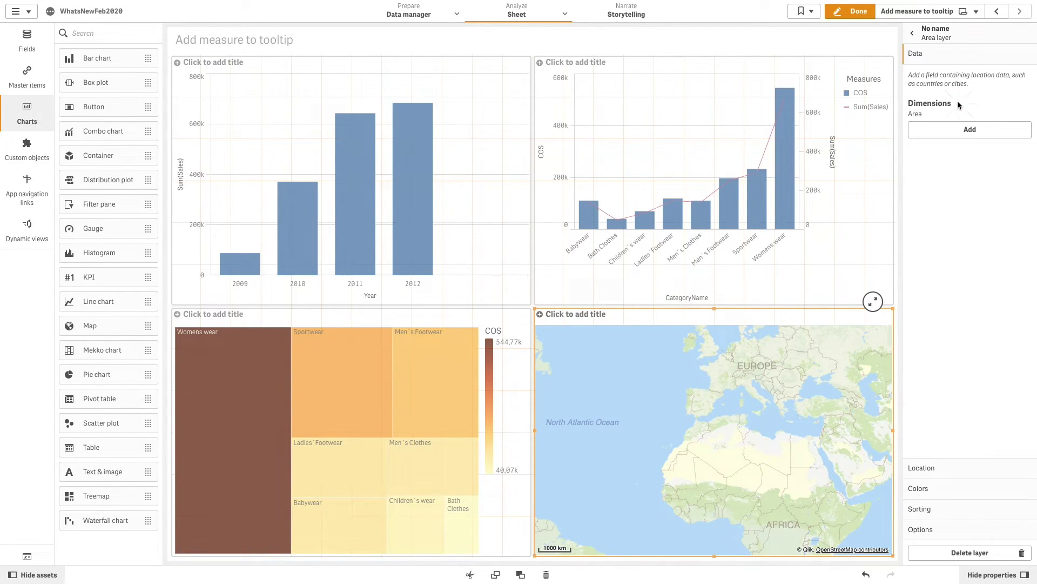
pyautogui.click(952, 131)
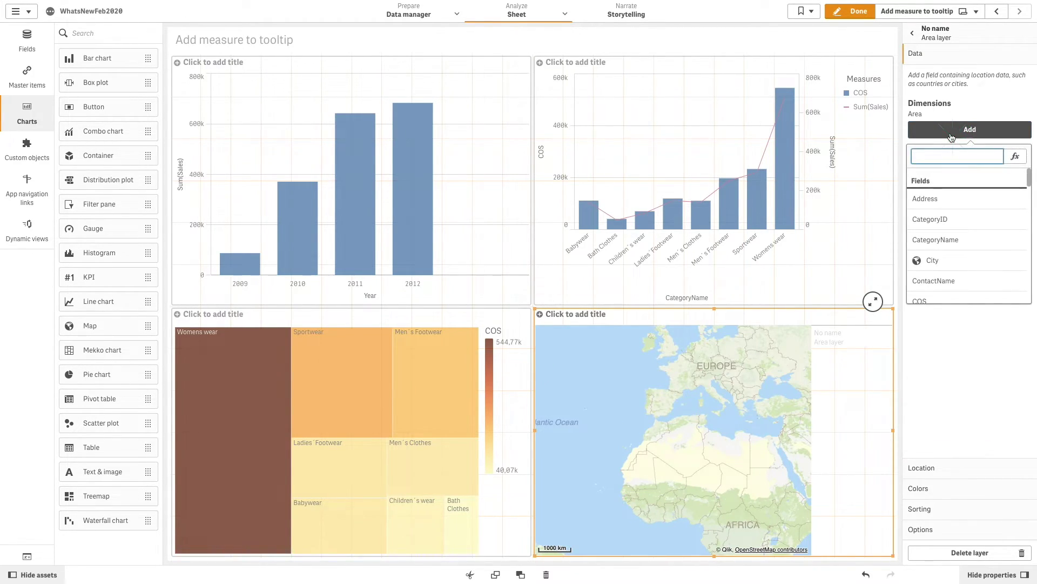
pyautogui.write('Coun')
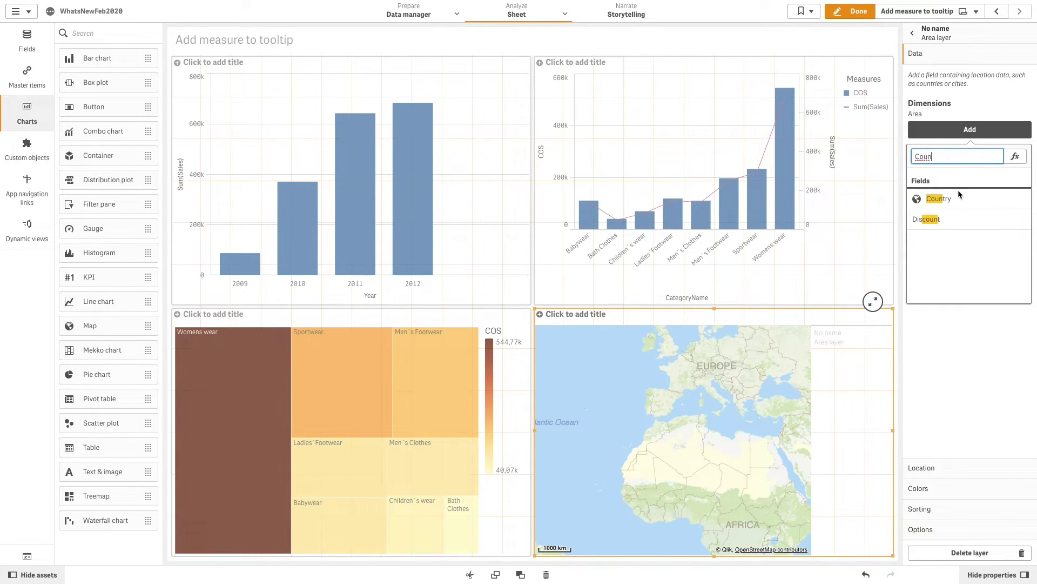
pyautogui.click(956, 198)
# - Colour the Country layer by the measure Sum(Sales)
pyautogui.click(938, 490)
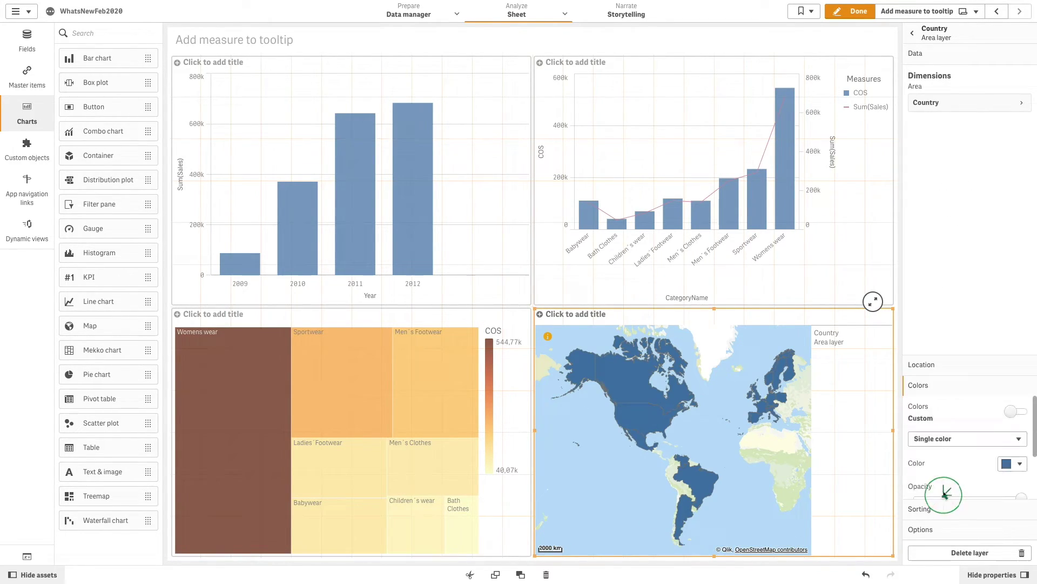
pyautogui.click(979, 153)
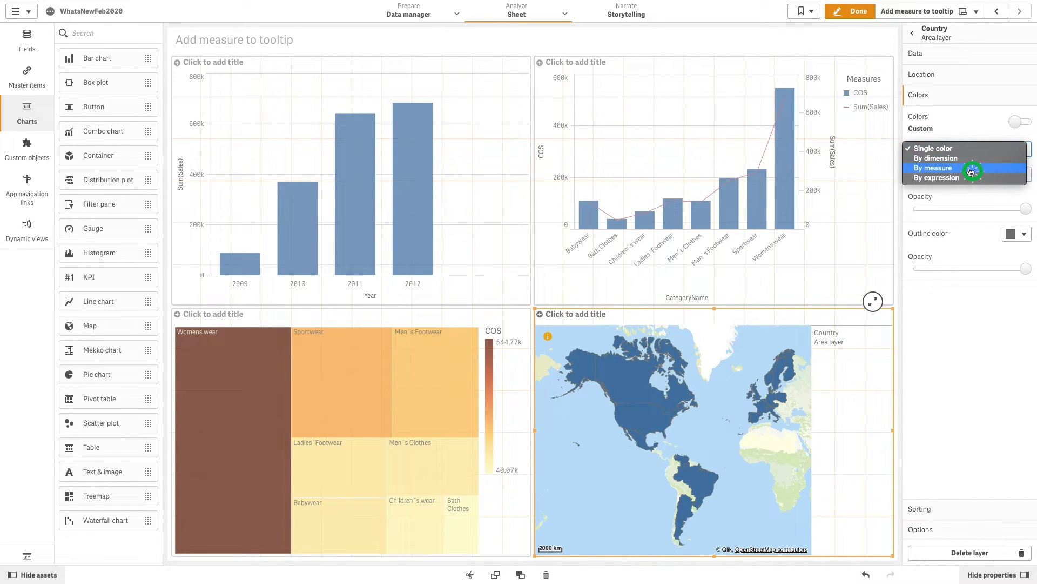
pyautogui.click(975, 169)
pyautogui.click(1015, 186)
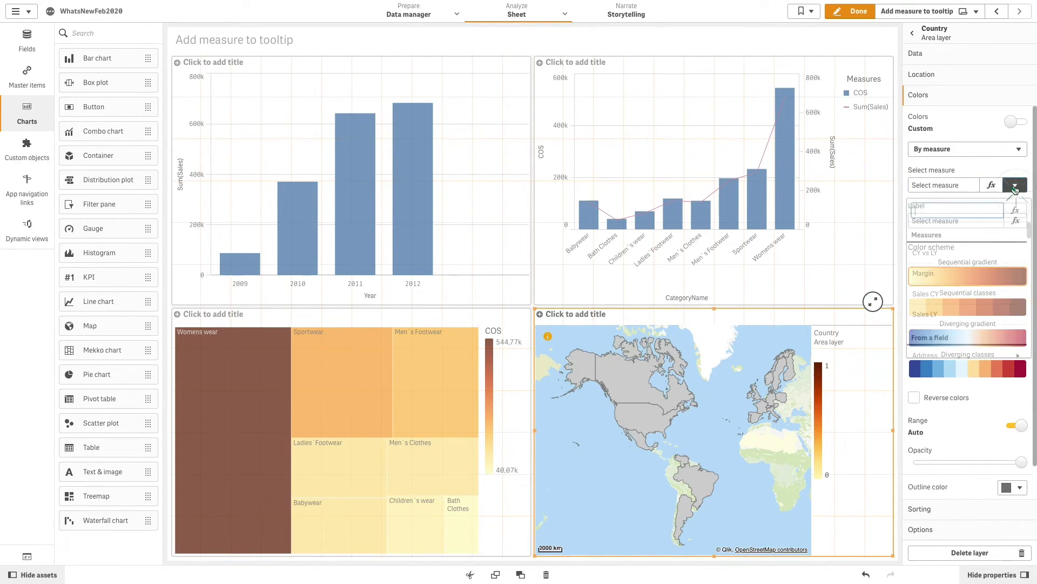
pyautogui.write('sales')
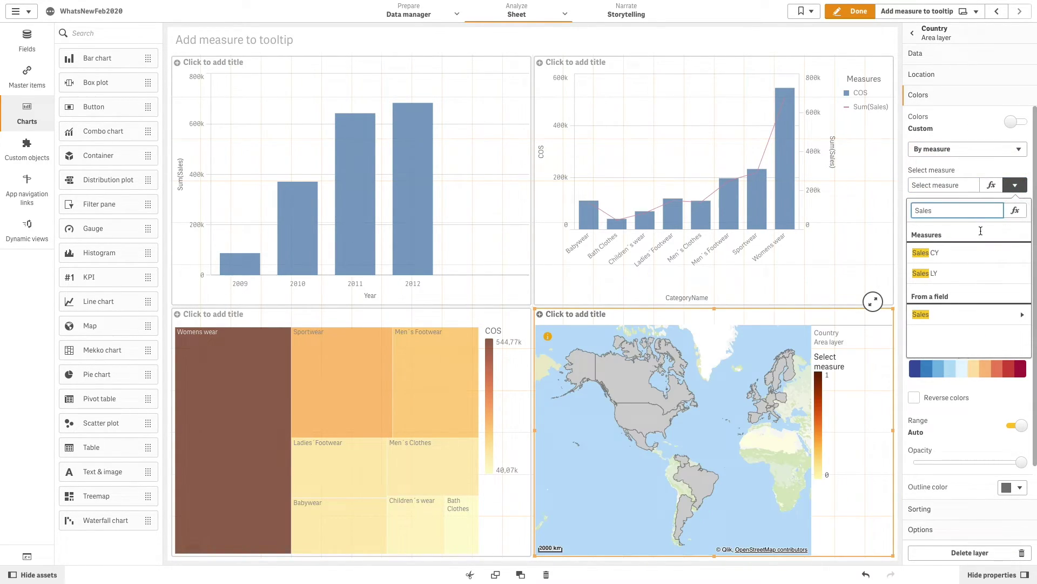
pyautogui.click(953, 313)
pyautogui.click(943, 246)
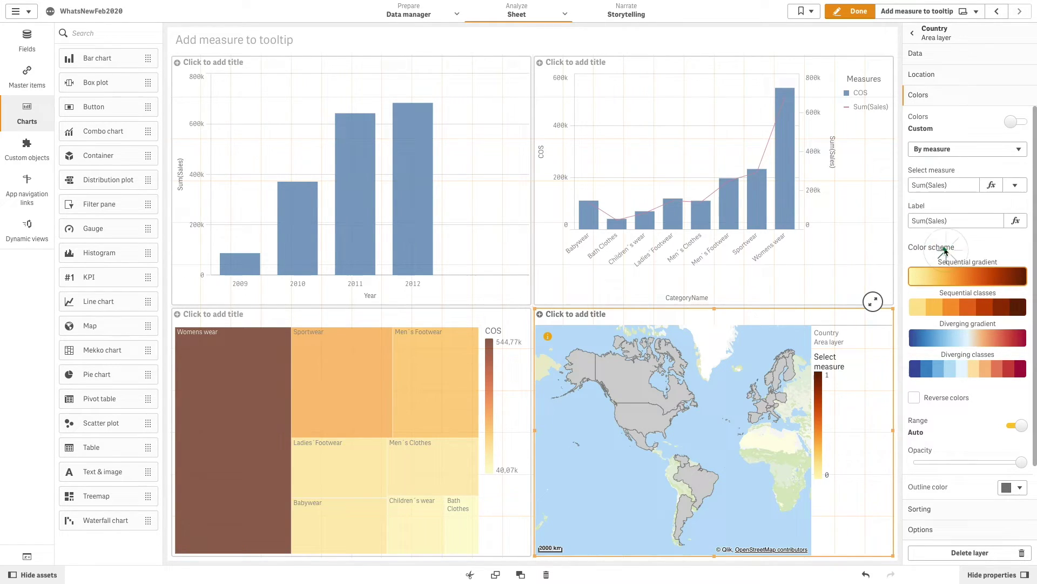
pyautogui.click(920, 529)
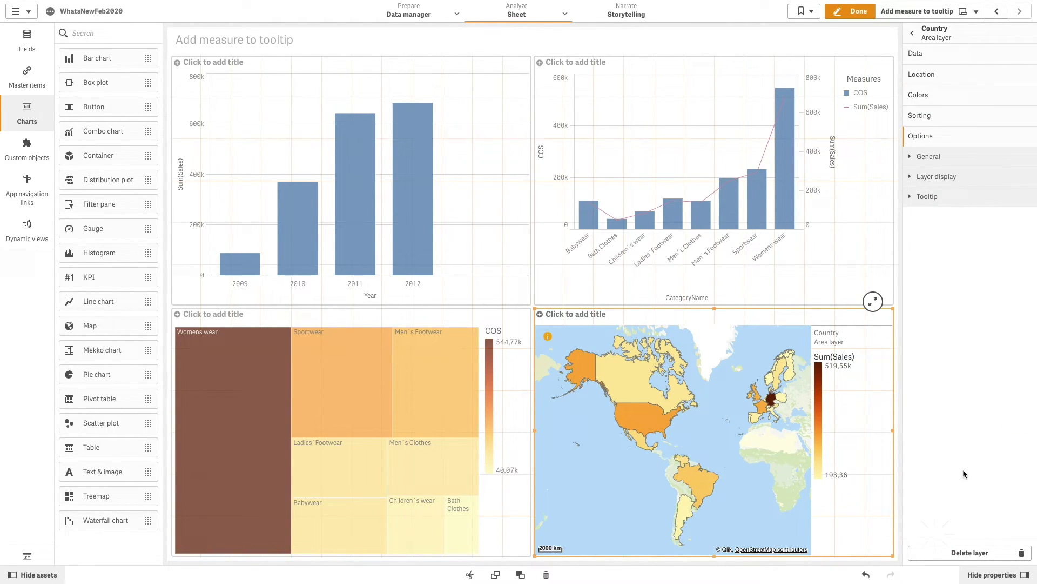
# - Switch the Country layer's tooltip to Custom and add Sum(COS)
pyautogui.click(930, 198)
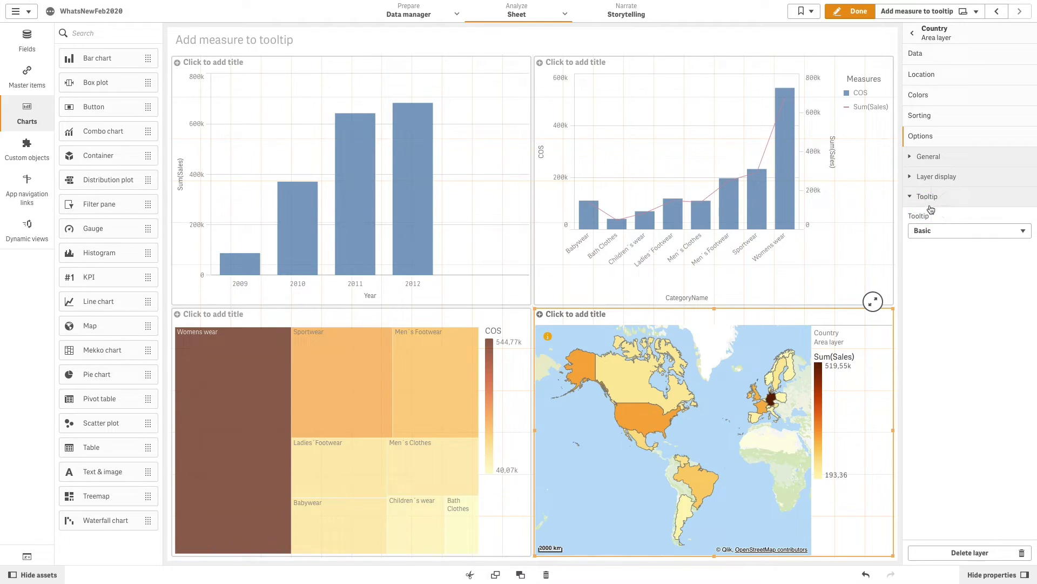
pyautogui.click(938, 231)
pyautogui.click(939, 241)
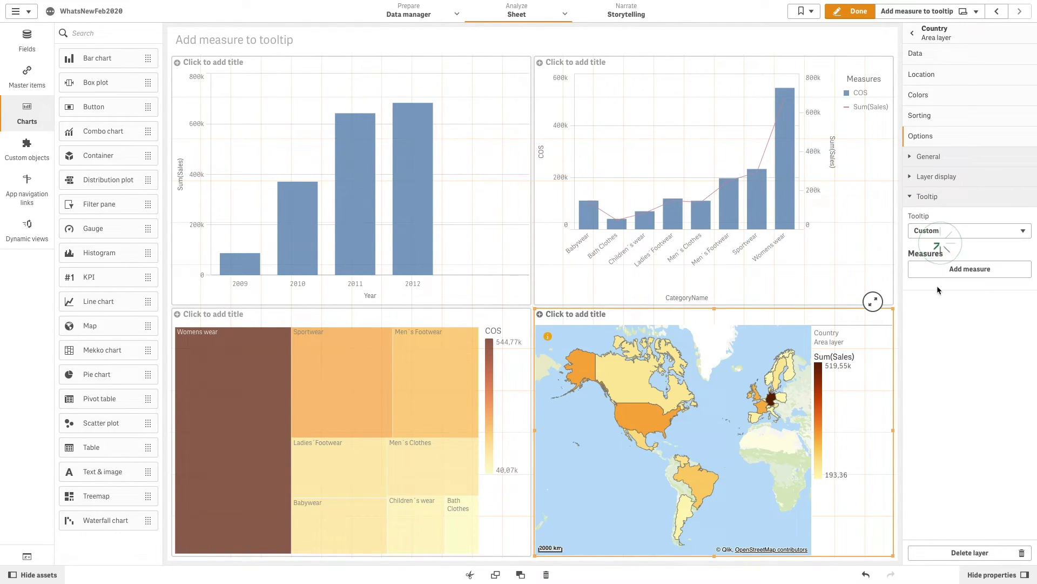
pyautogui.click(948, 274)
pyautogui.write('Cos')
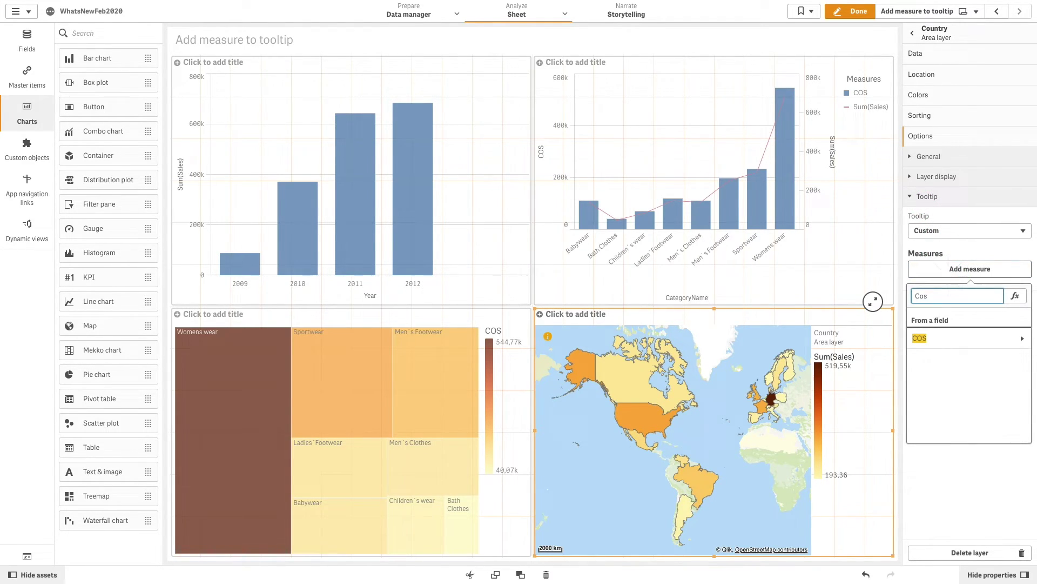
pyautogui.click(943, 338)
pyautogui.click(944, 333)
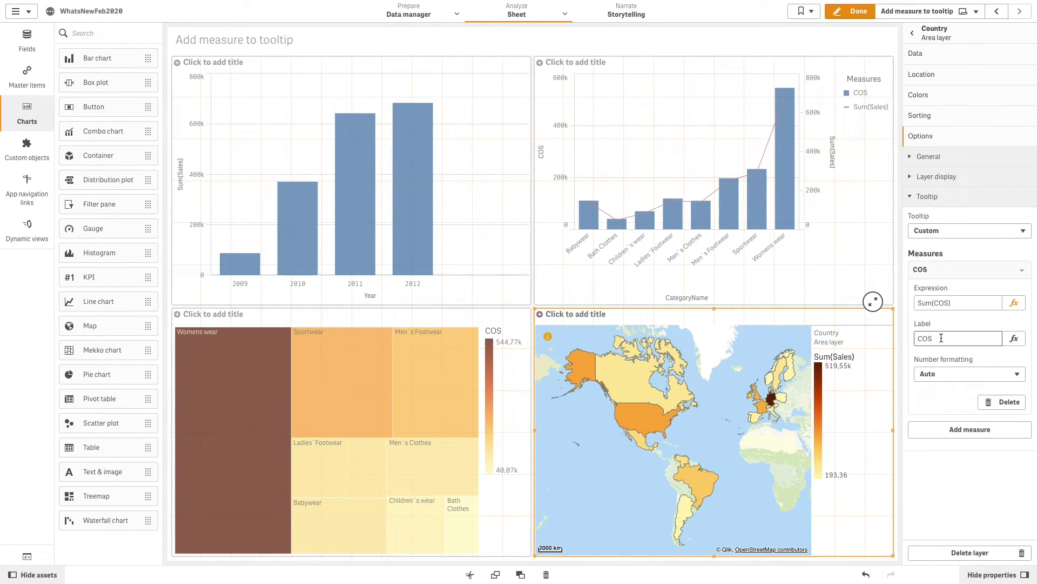
# - Add Sum(Quantity) and Sum(Freight) to the layer tooltip
pyautogui.click(969, 429)
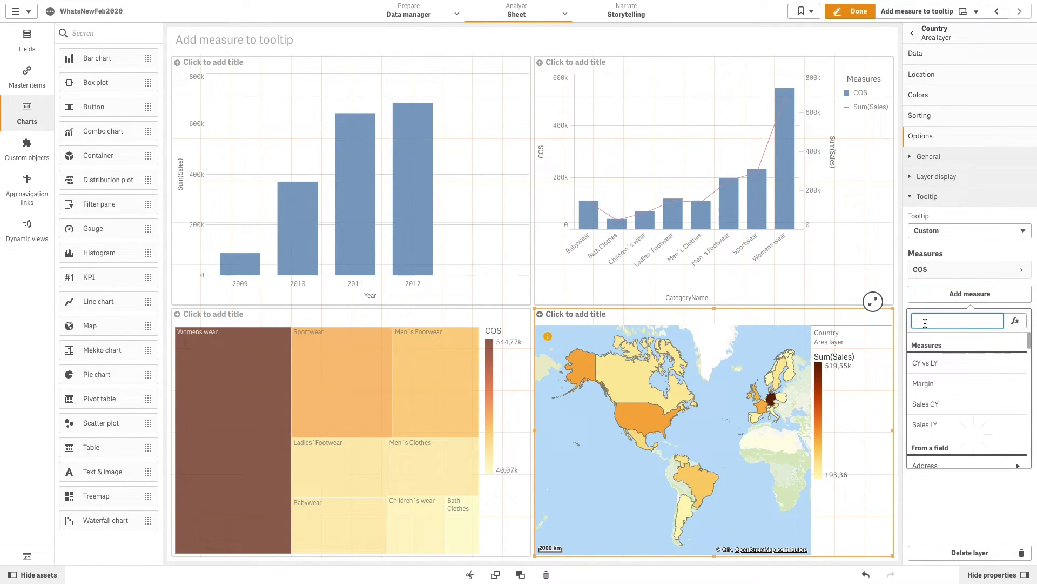
pyautogui.write('Qua')
pyautogui.click(938, 445)
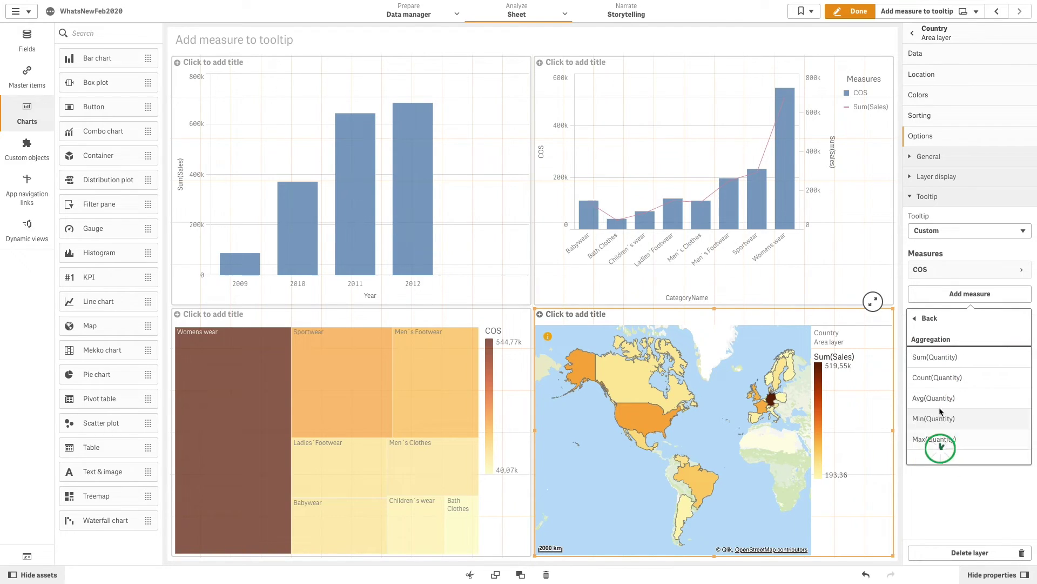
pyautogui.click(942, 361)
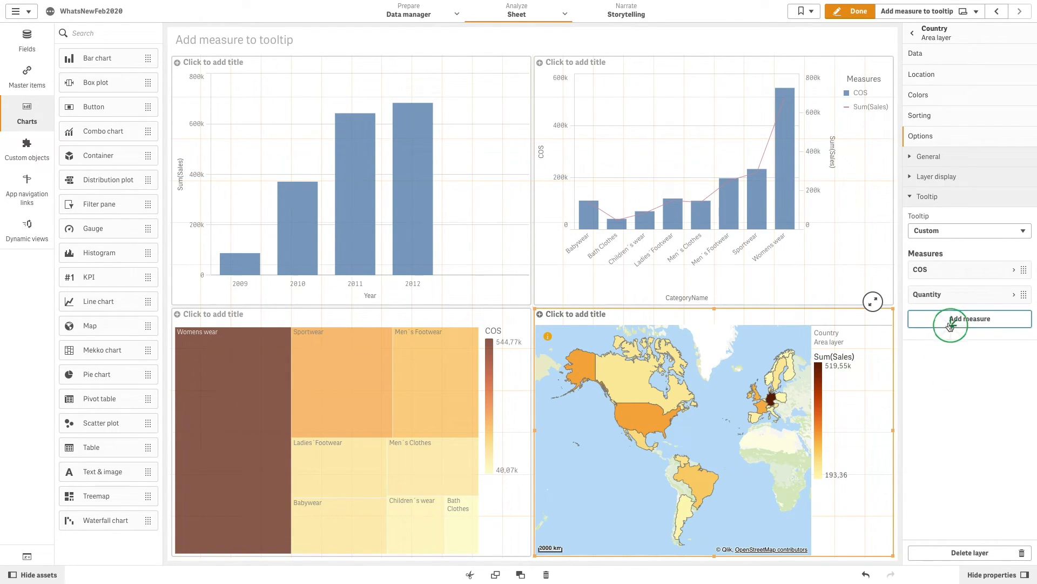
pyautogui.click(970, 318)
pyautogui.write('Fre')
pyautogui.click(957, 388)
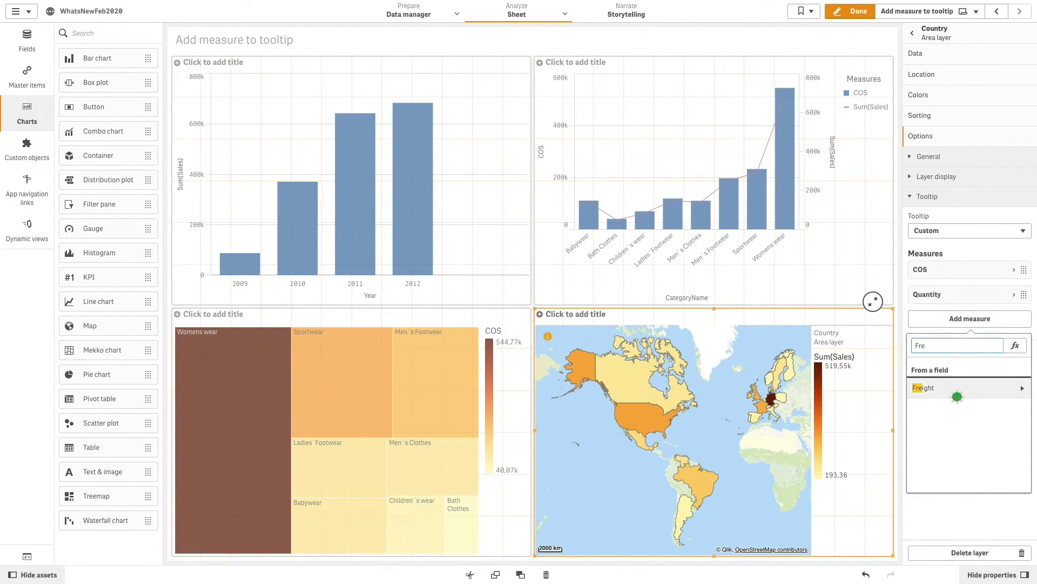
pyautogui.click(942, 382)
# - Add a tooltip measure Max([OrderDate.autoCalendar.Date]) labelled Latest Order
pyautogui.click(968, 346)
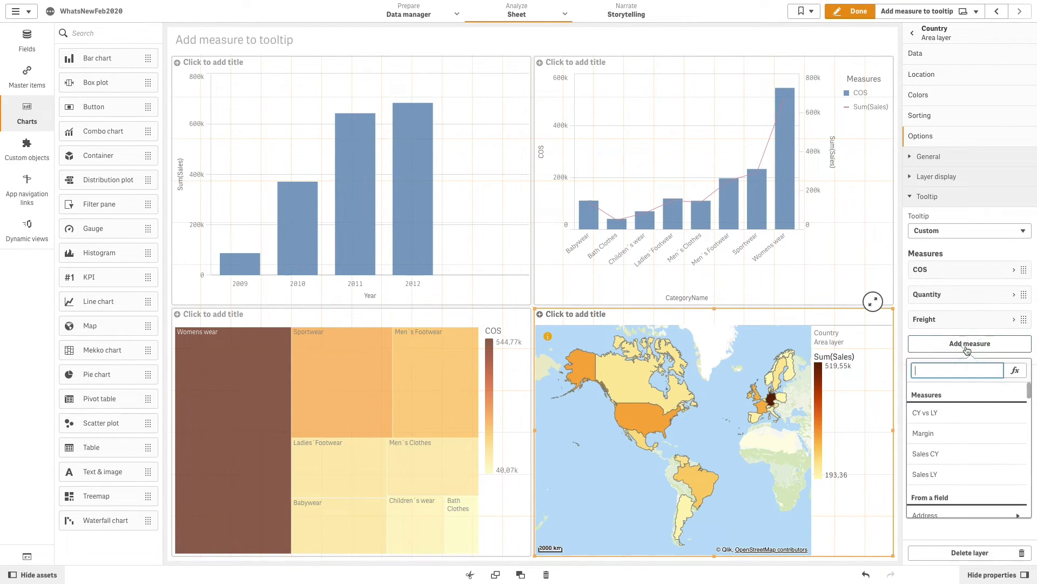
pyautogui.click(1012, 370)
pyautogui.write('Max([')
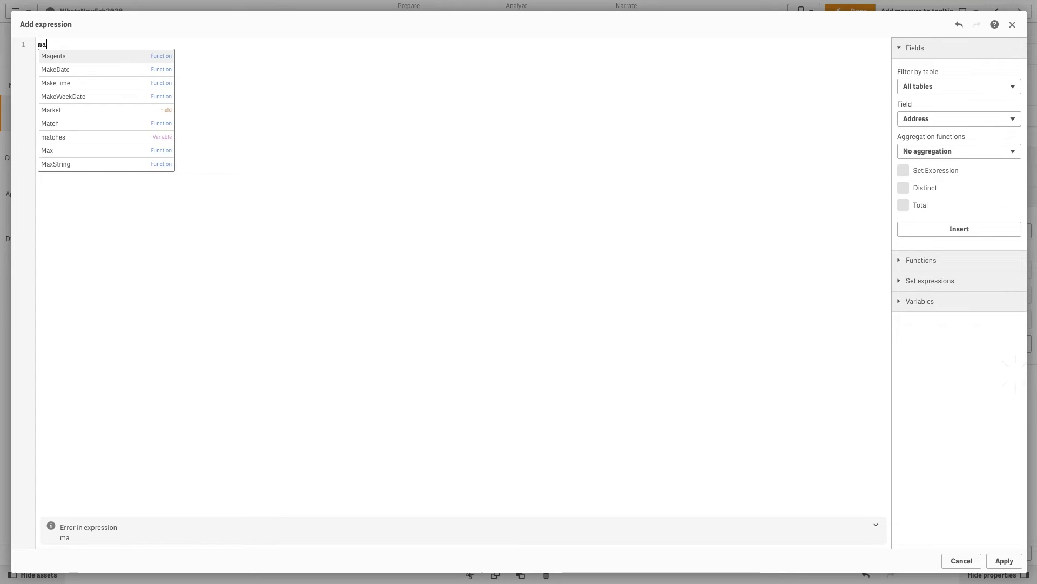
pyautogui.write('Order')
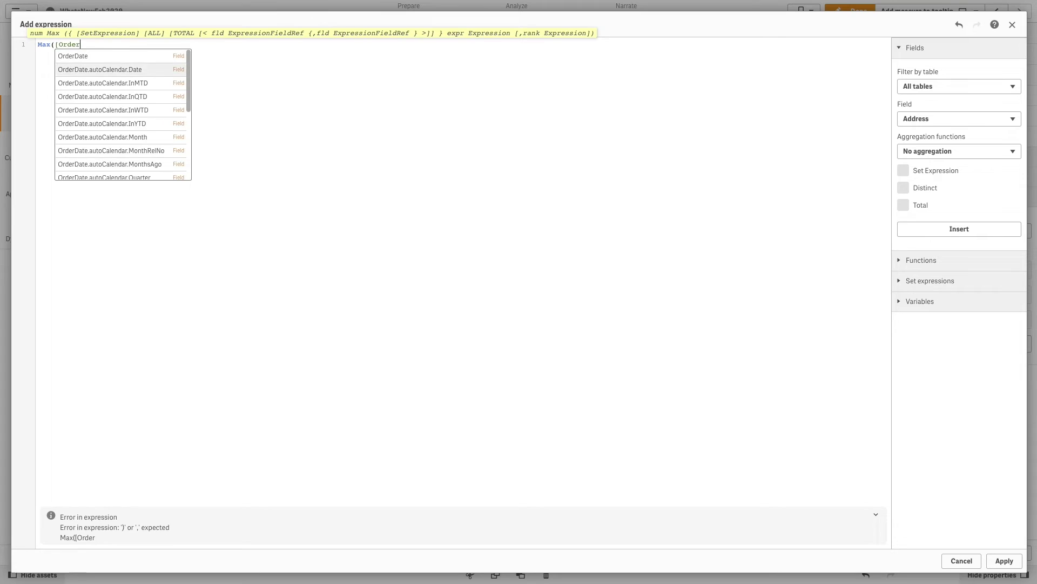
pyautogui.press('Return')
pyautogui.write(')')
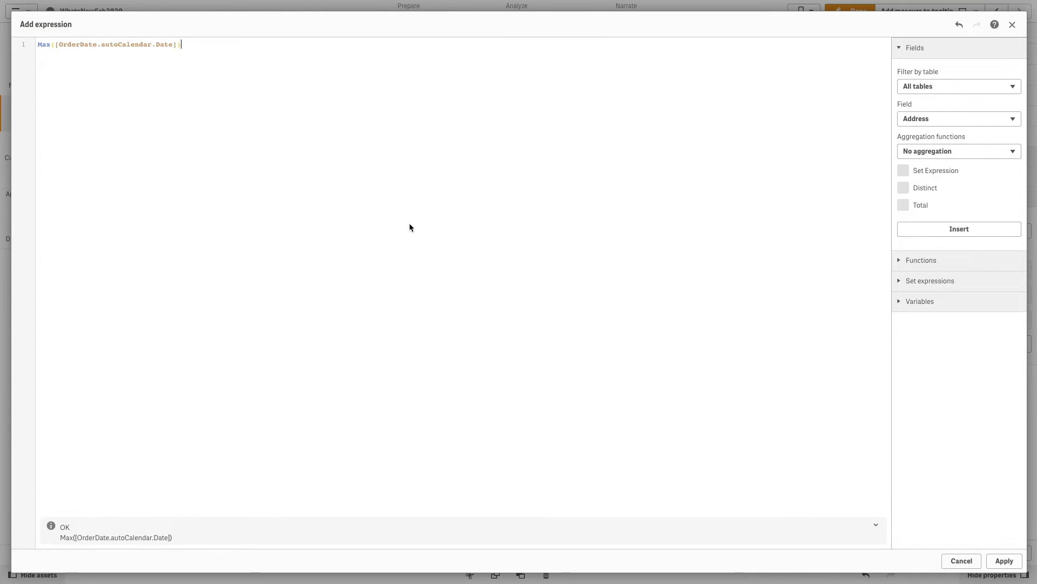
pyautogui.click(1003, 560)
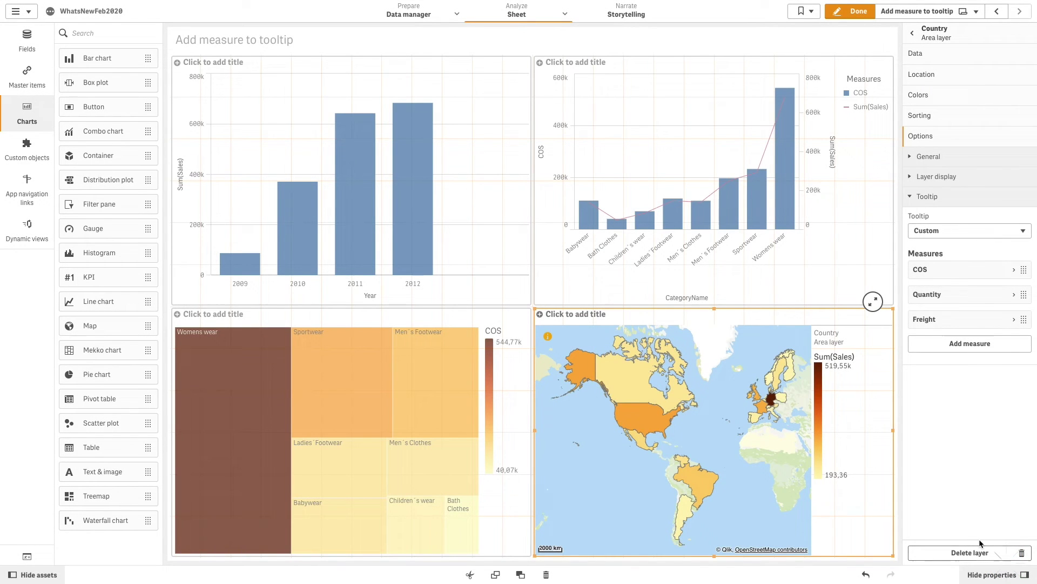
pyautogui.click(955, 413)
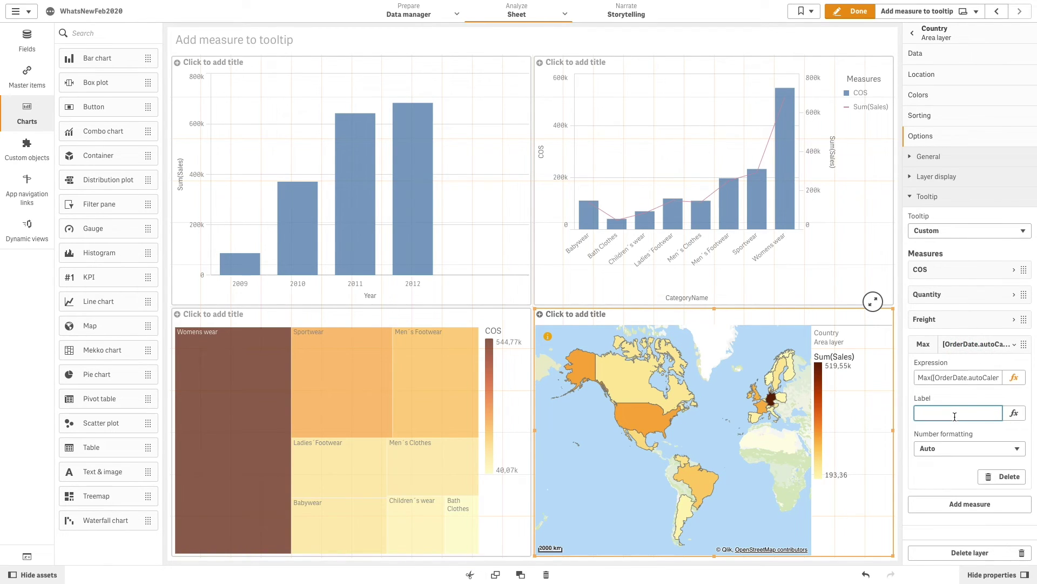
pyautogui.write('Latest Order')
pyautogui.press('Return')
pyautogui.click(951, 344)
# - Leave edit mode and view USA's tooltip: Sum(Sales) 186,31k, COS 149,37k, Latest Order 2012-10-21
pyautogui.click(851, 11)
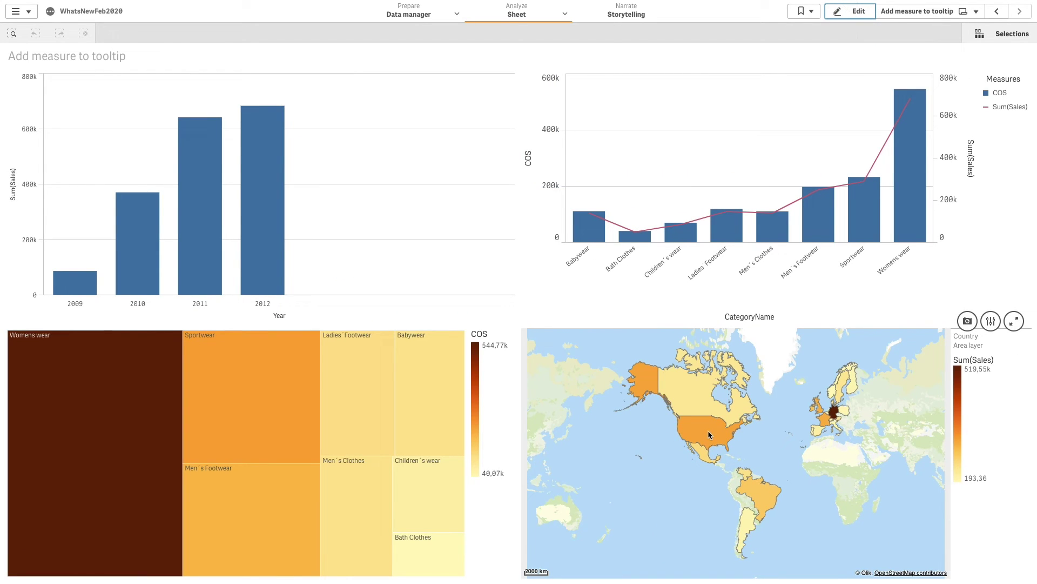
pyautogui.moveTo(708, 430)
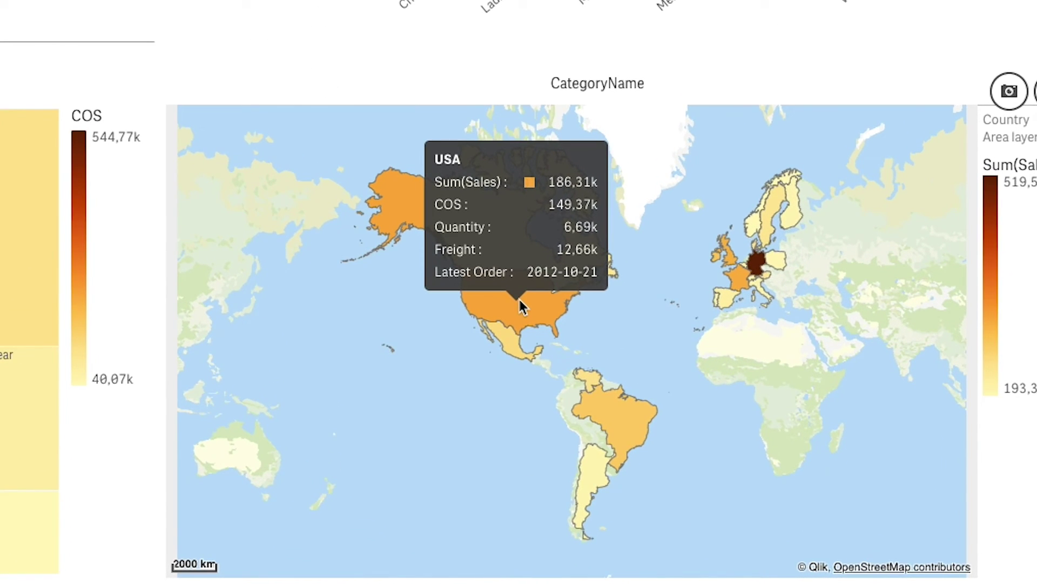